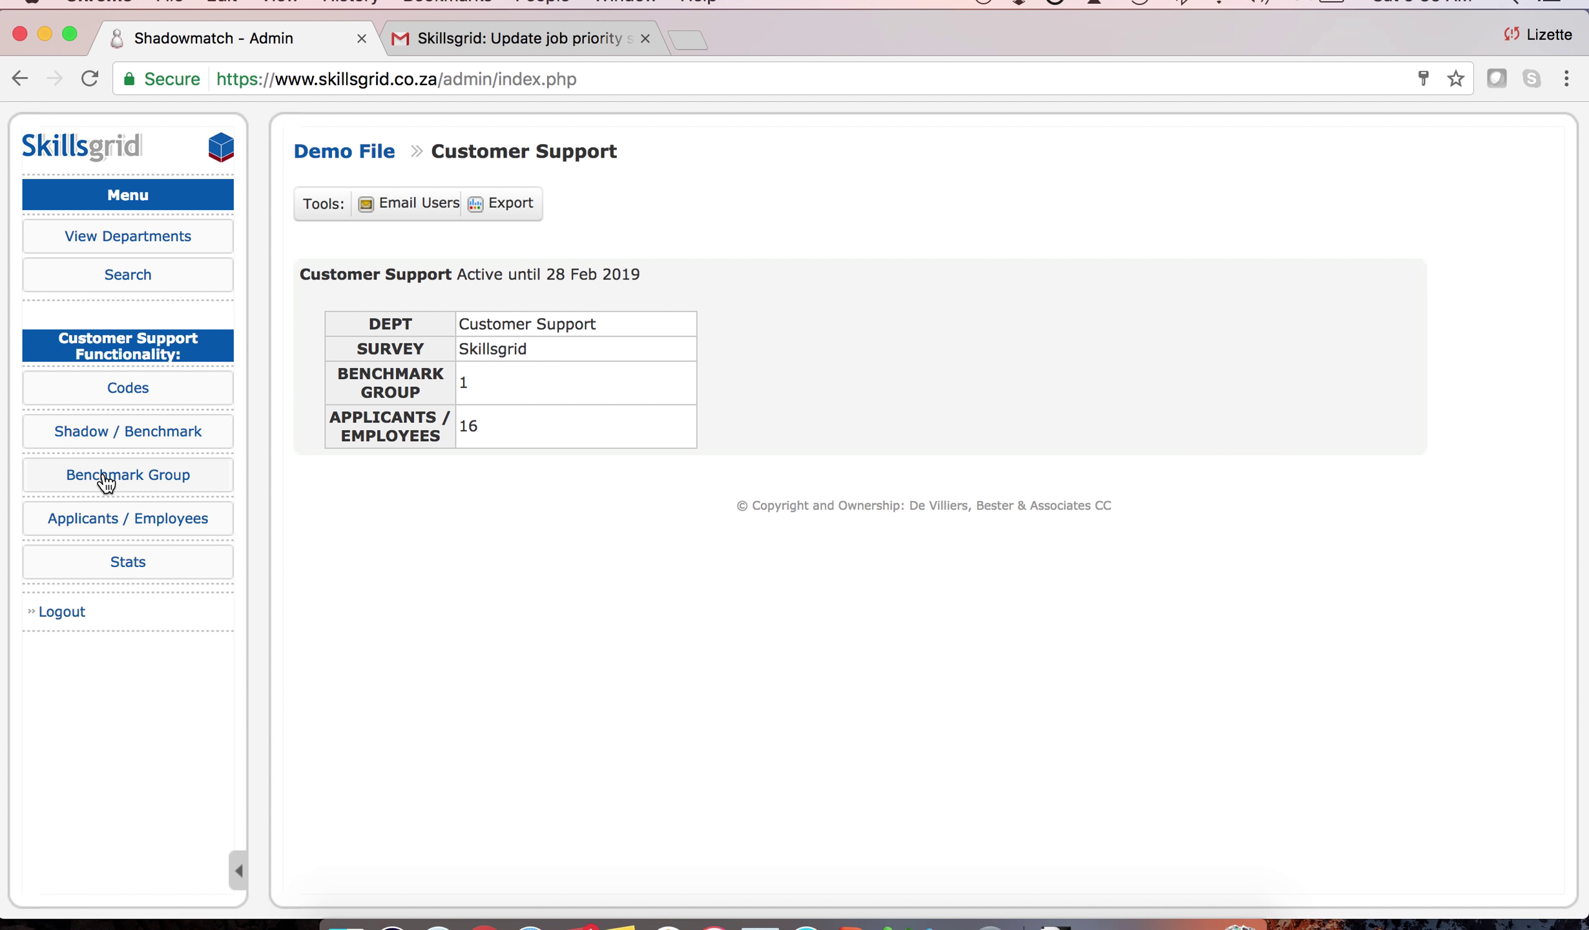
Open the benchmark group's temporary job priority skills form and rate Administrative skills as Important and Business Process Design skills as Helpful
click(106, 478)
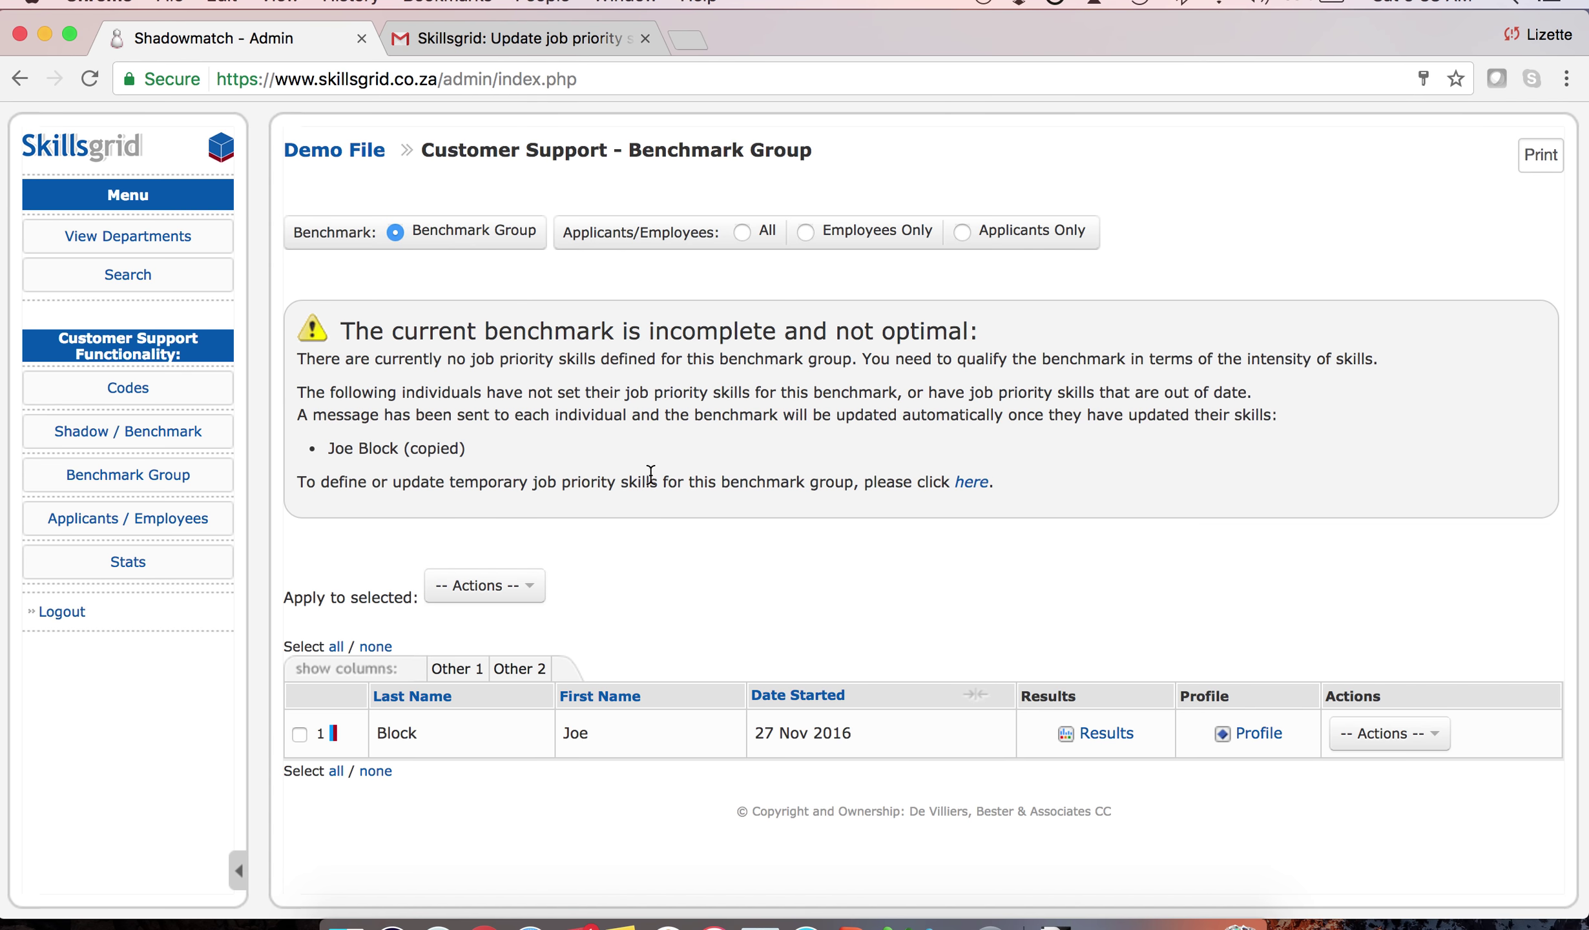
click(972, 483)
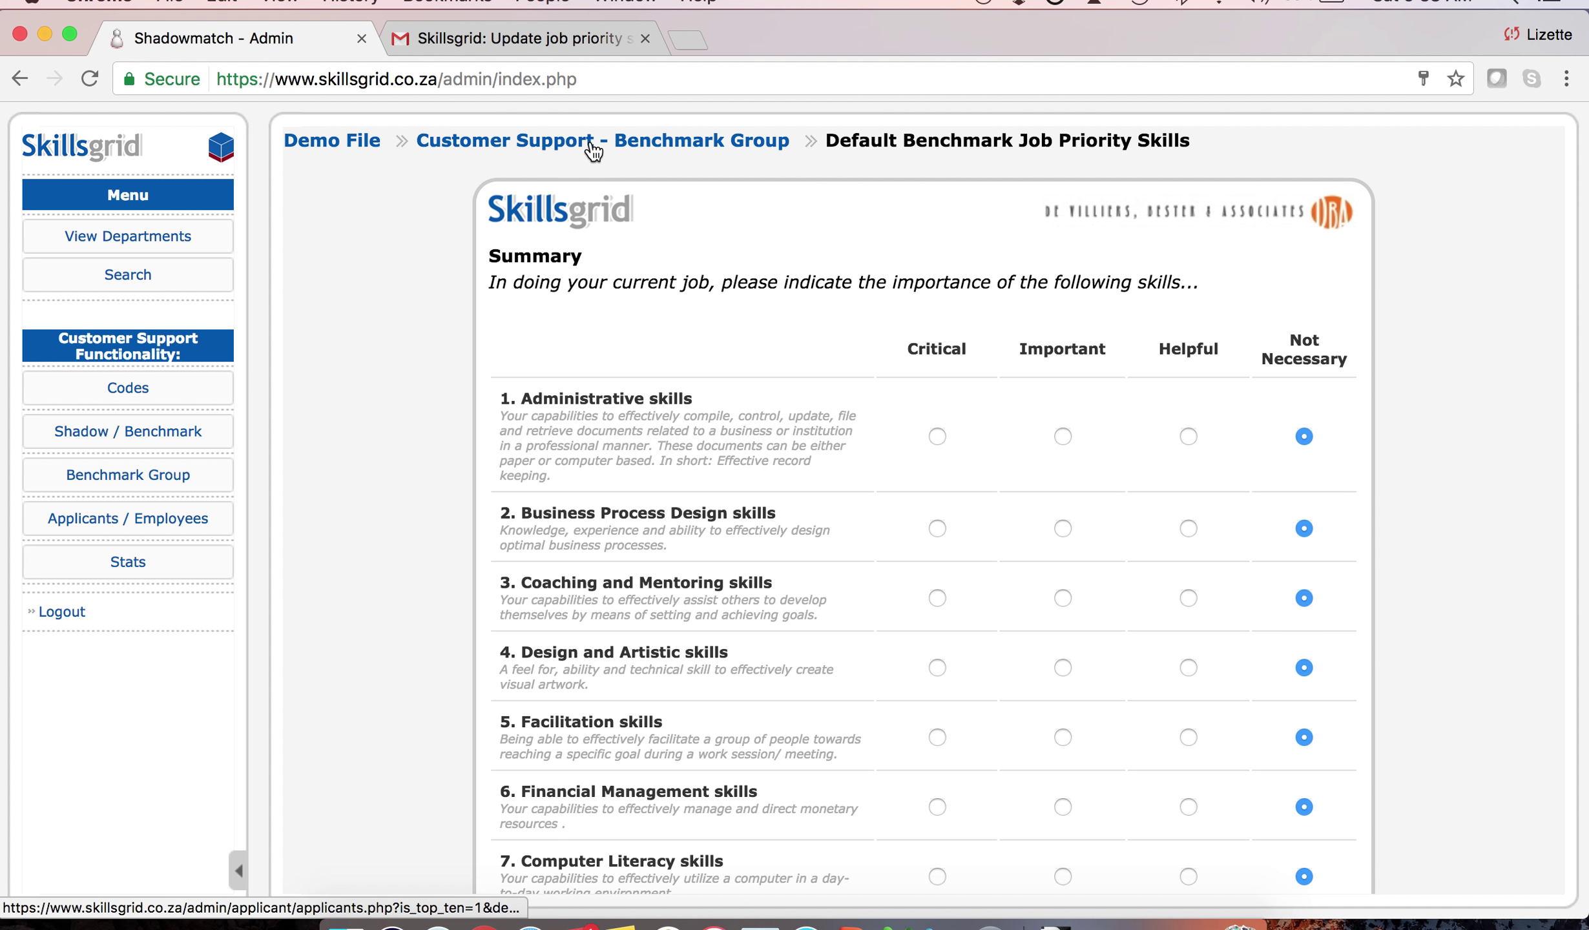
scroll(1063, 416, down, 2)
scroll(1064, 415, down, 2)
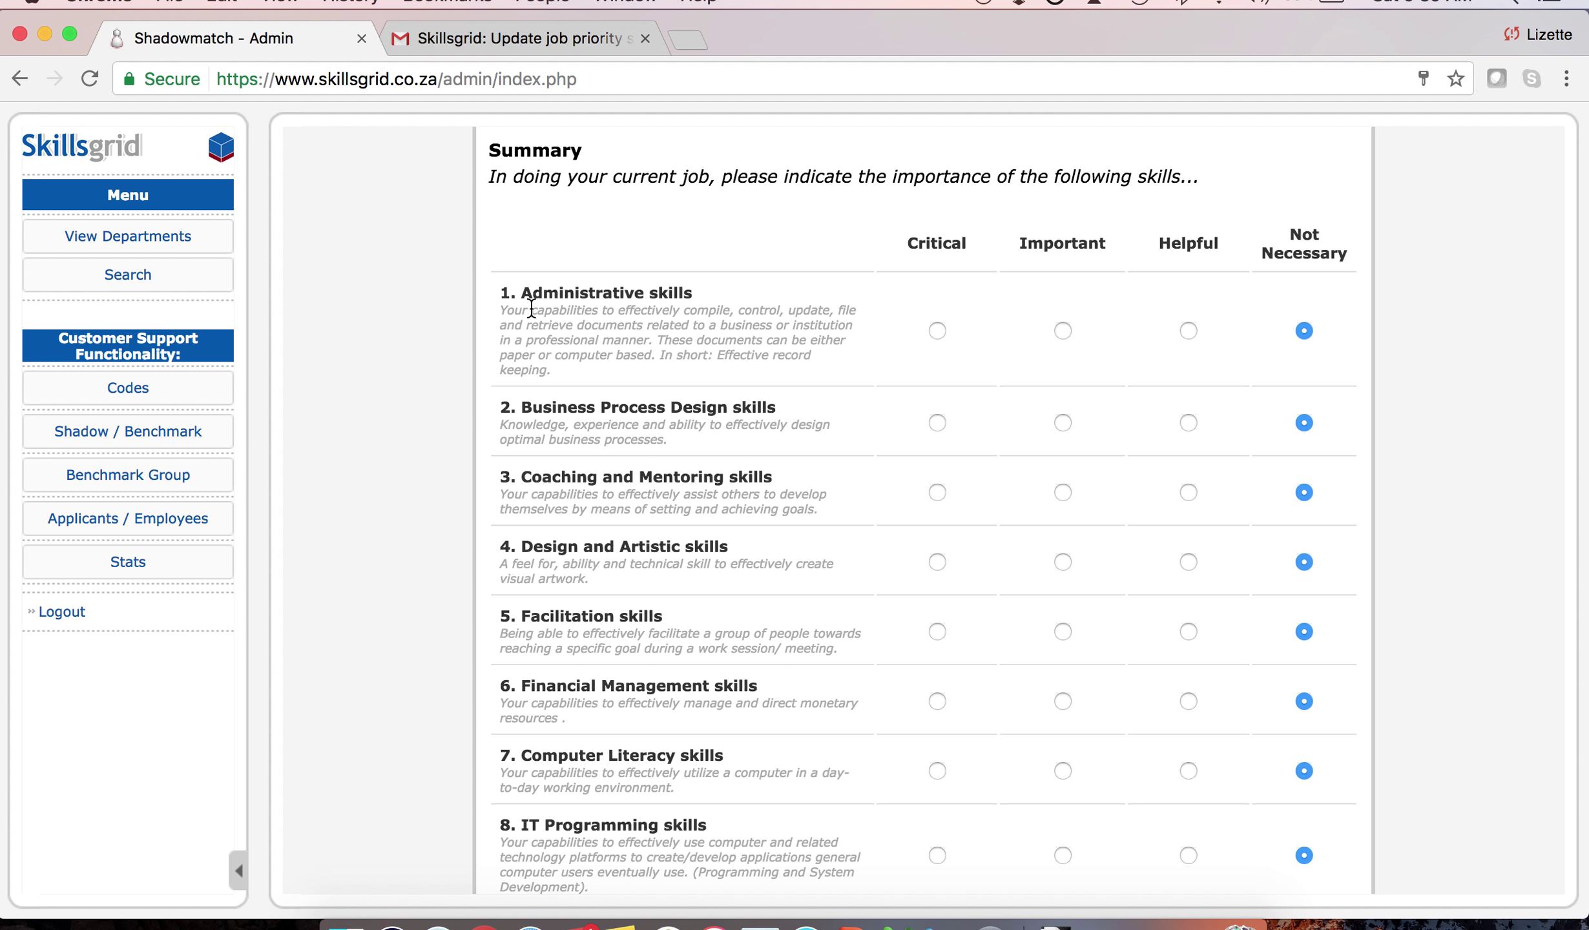
click(1062, 330)
click(1188, 426)
Rate Coaching and Mentoring skills as Important, Facilitation skills as Helpful and Computer Literacy skills as Critical for the benchmark
scroll(1188, 437, down, 5)
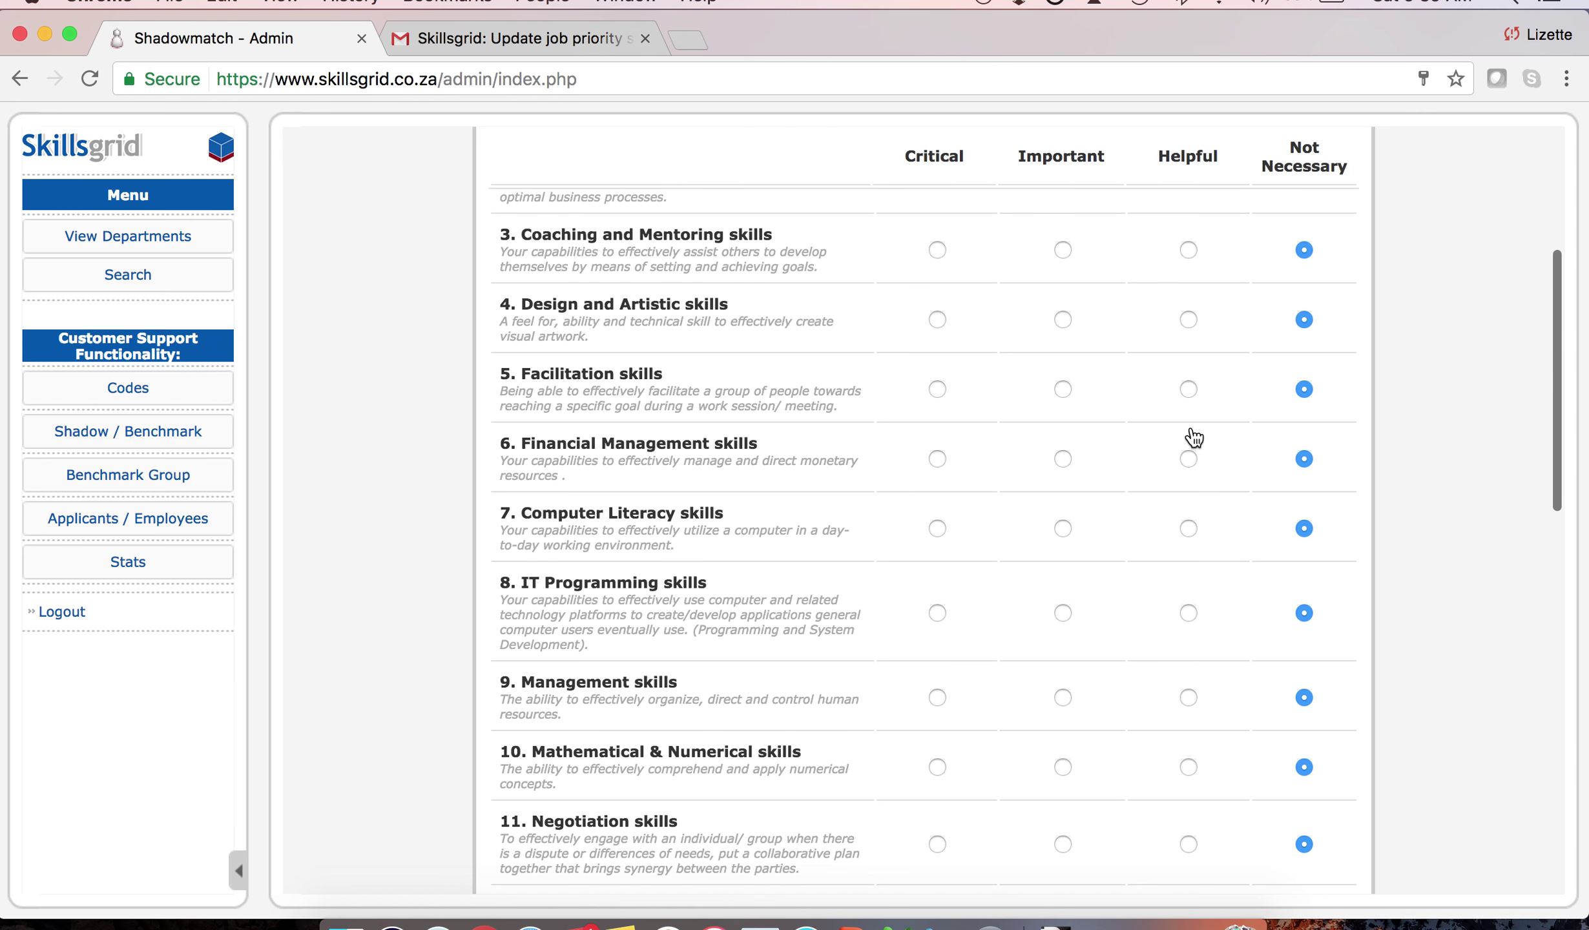
click(1059, 253)
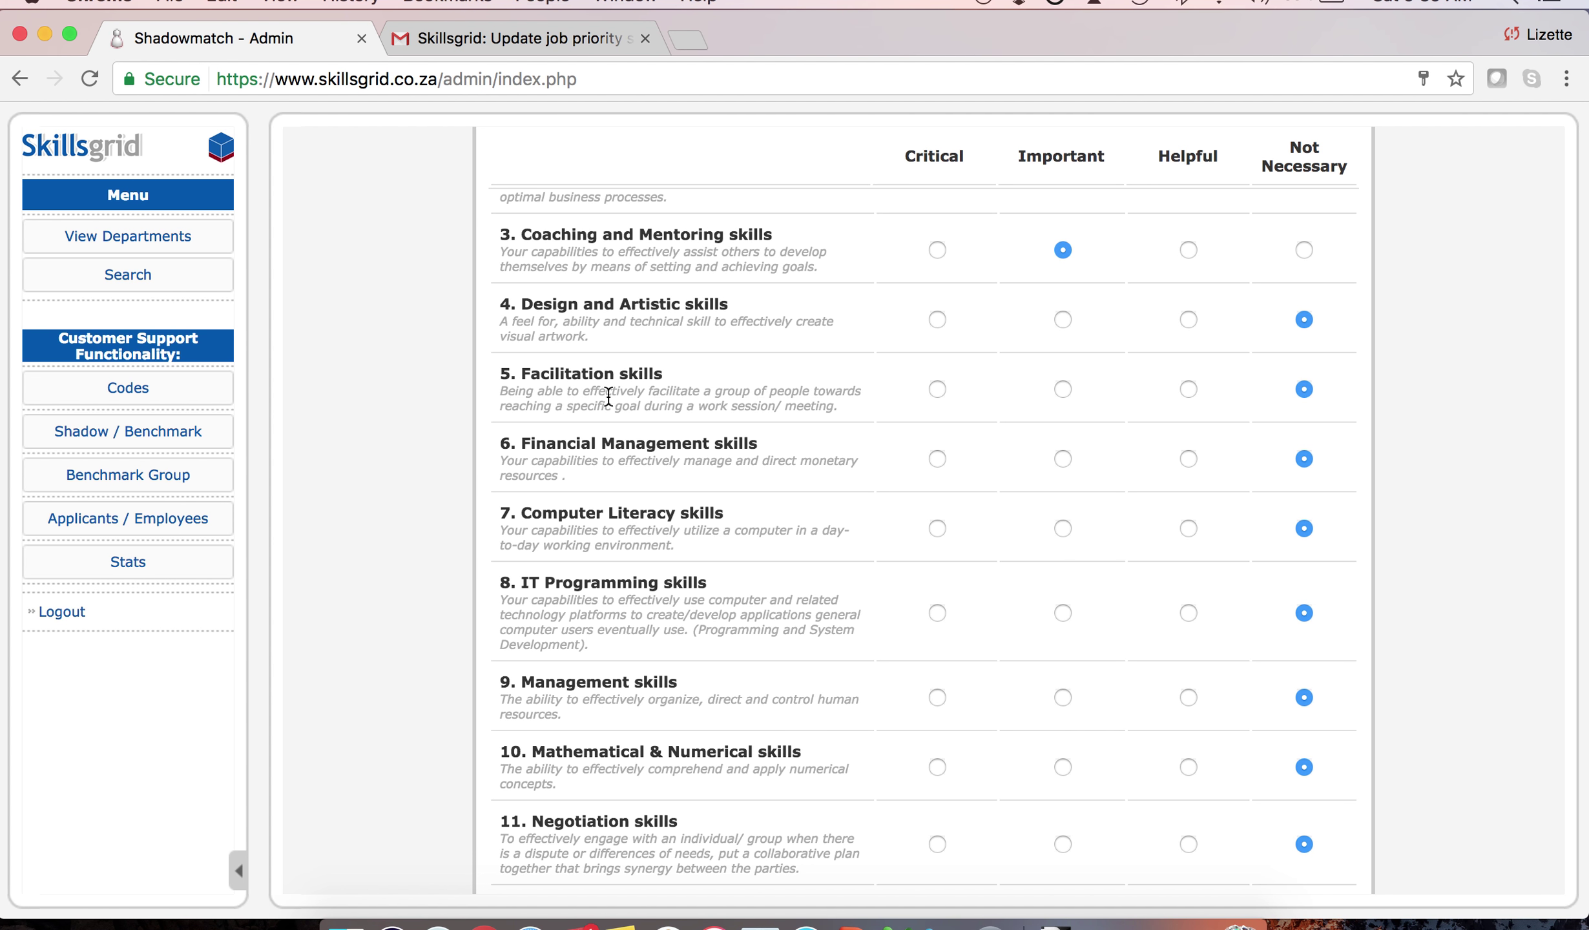
click(1189, 391)
click(937, 531)
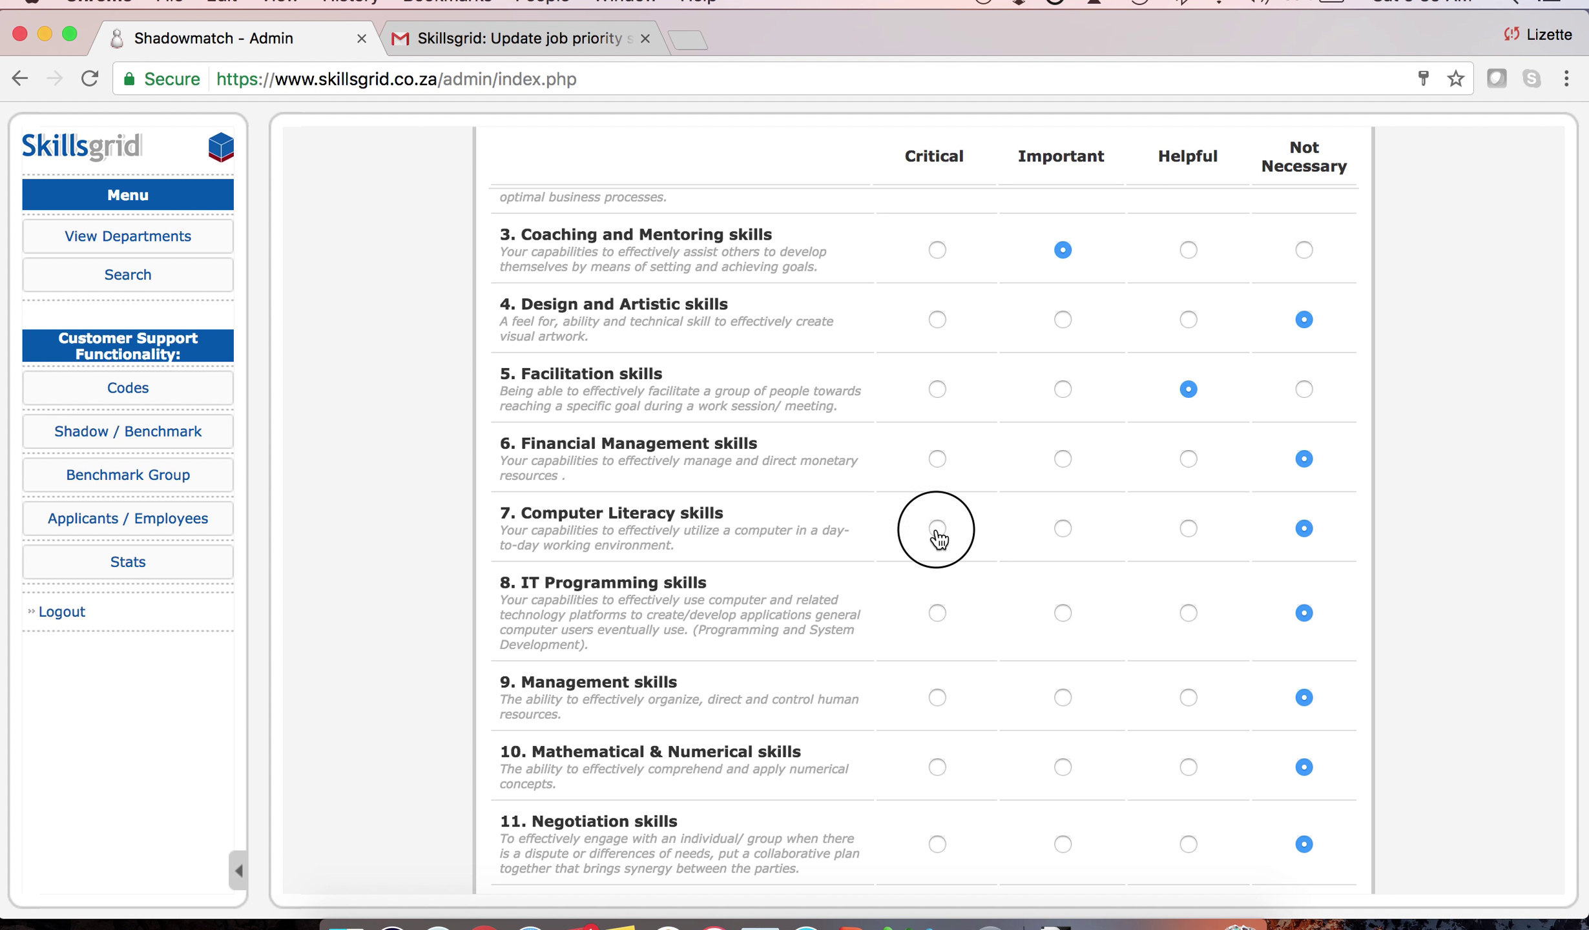
Rate Management skills as Helpful, Mathematical & Numerical skills as Important and Negotiation skills as Helpful for the benchmark
scroll(938, 539, down, 5)
scroll(940, 539, down, 3)
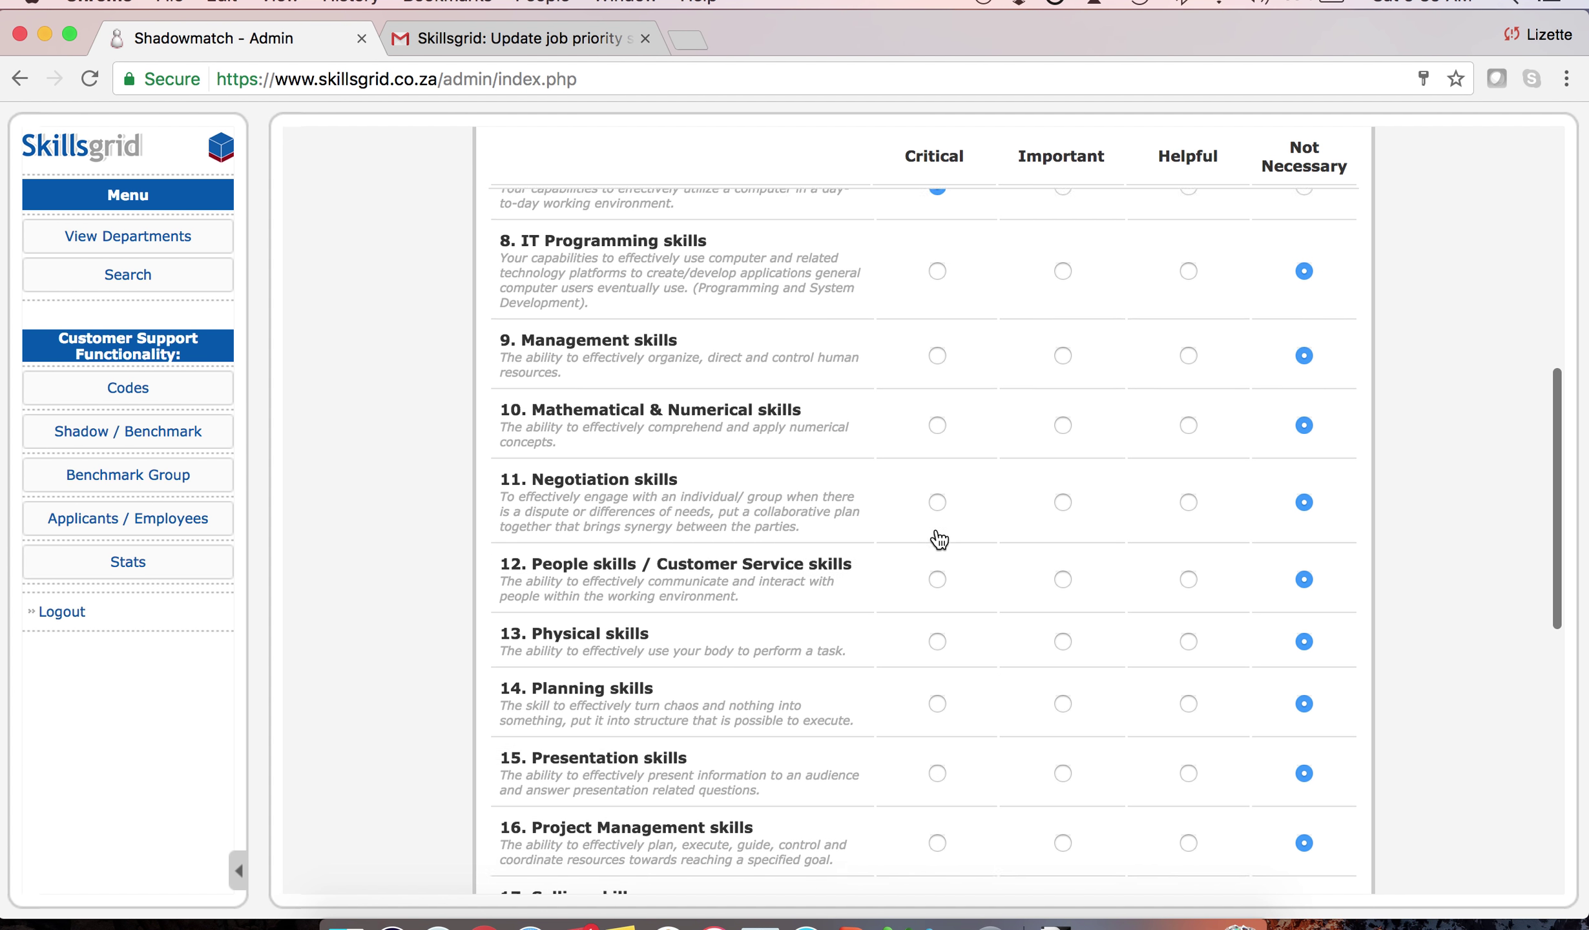
click(1190, 348)
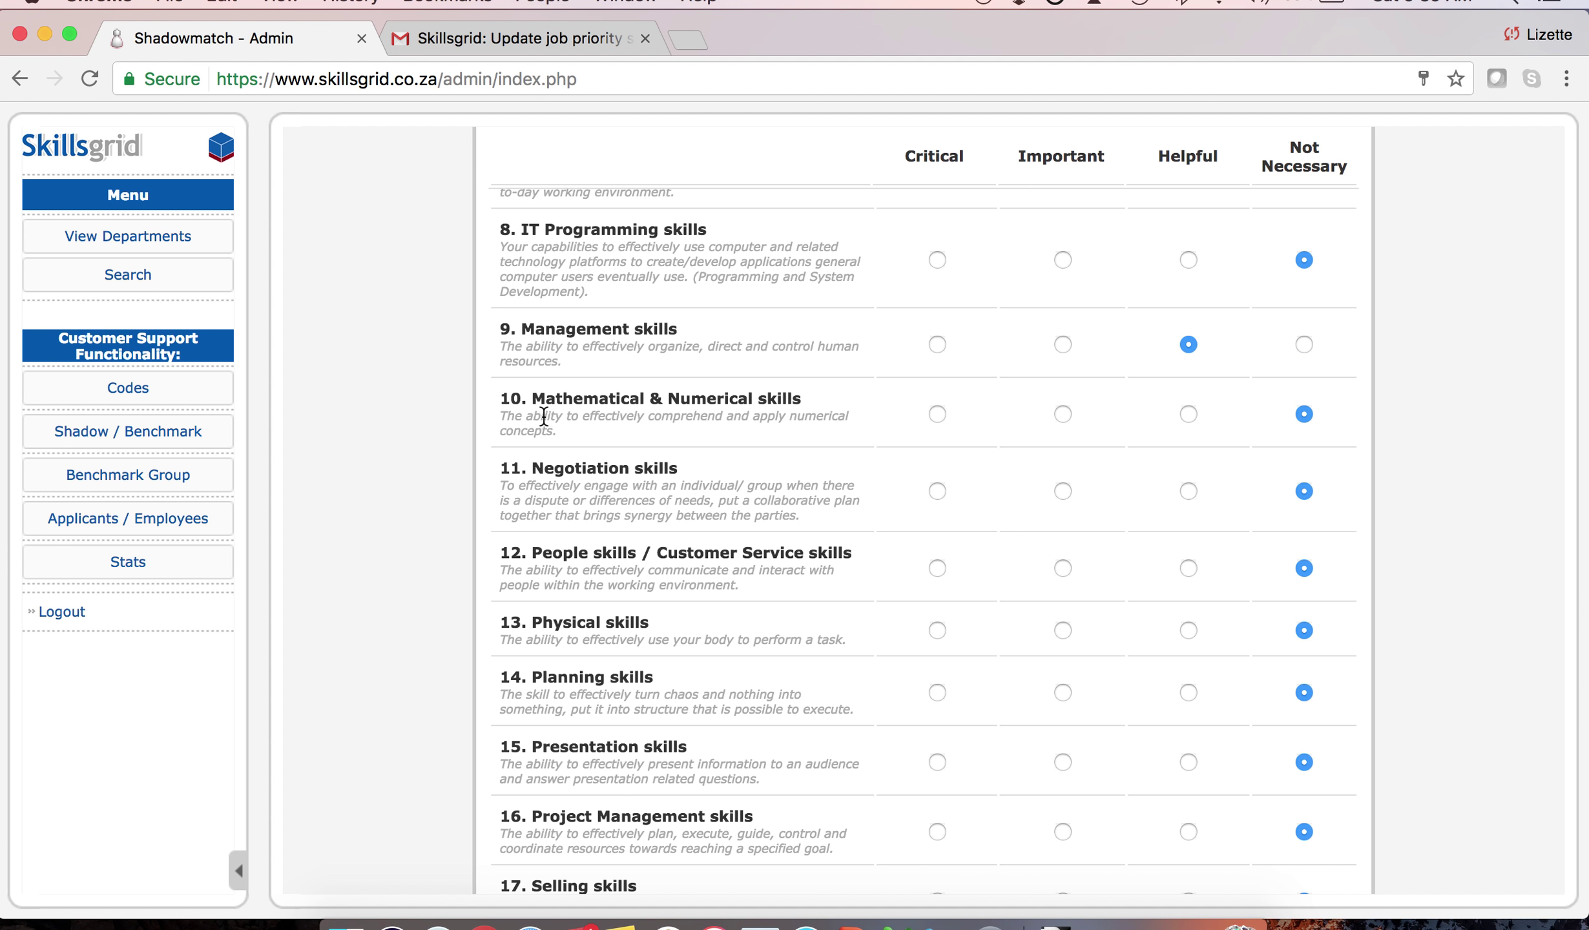
click(1062, 417)
click(1189, 492)
Rate People / Customer Service skills as Critical, and Planning and Presentation skills as Helpful for the benchmark
scroll(1190, 496, down, 5)
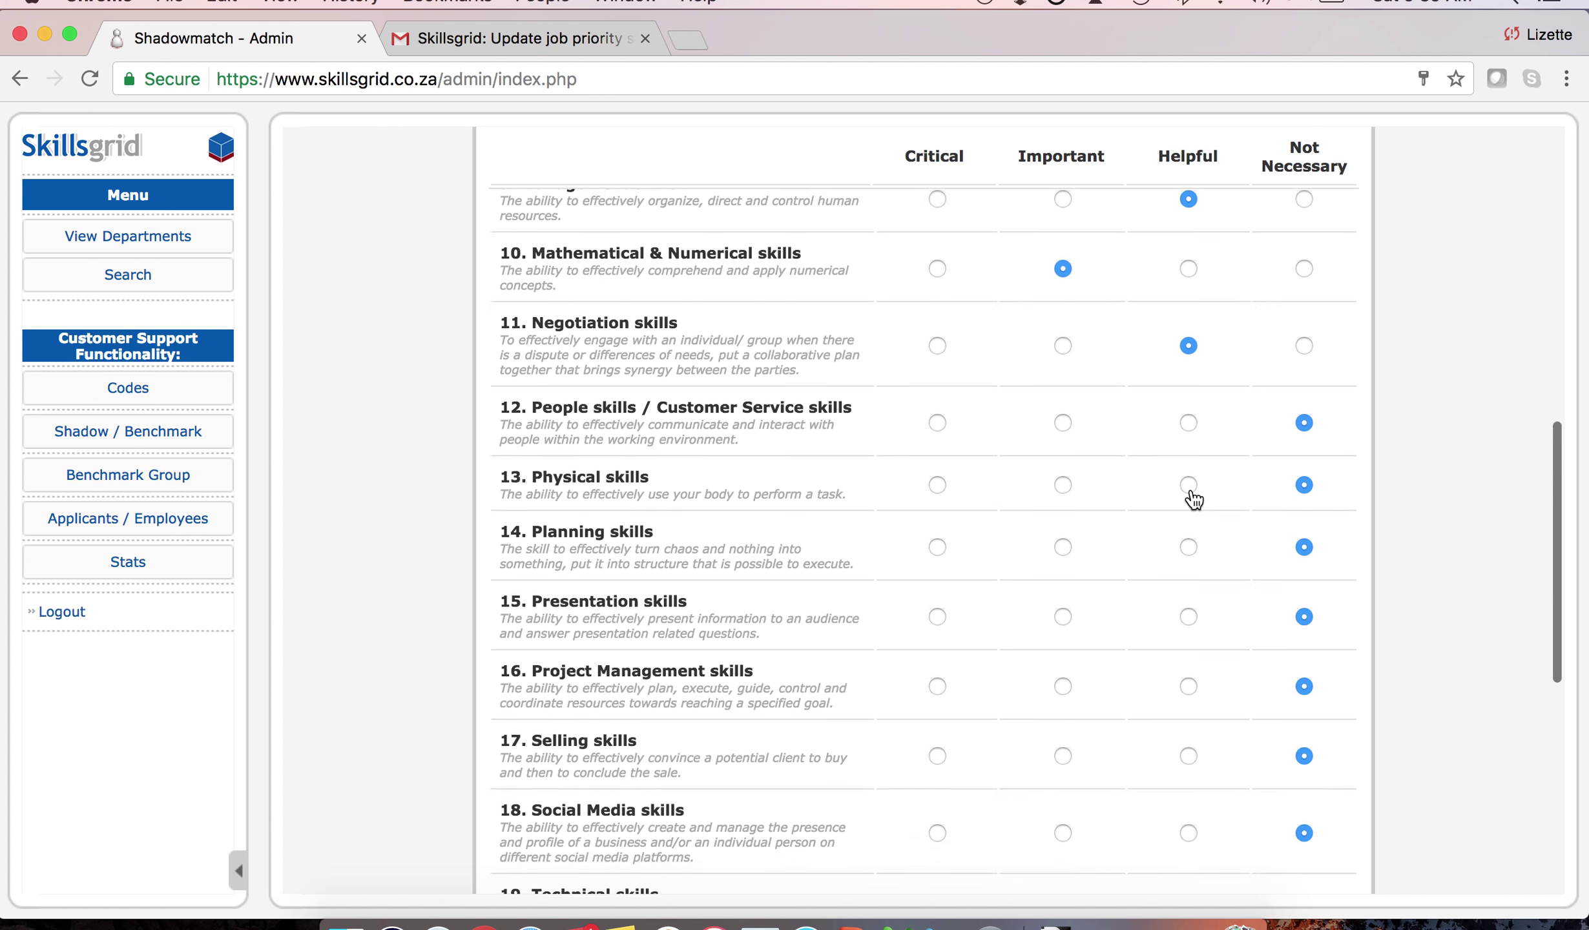
scroll(1191, 497, down, 1)
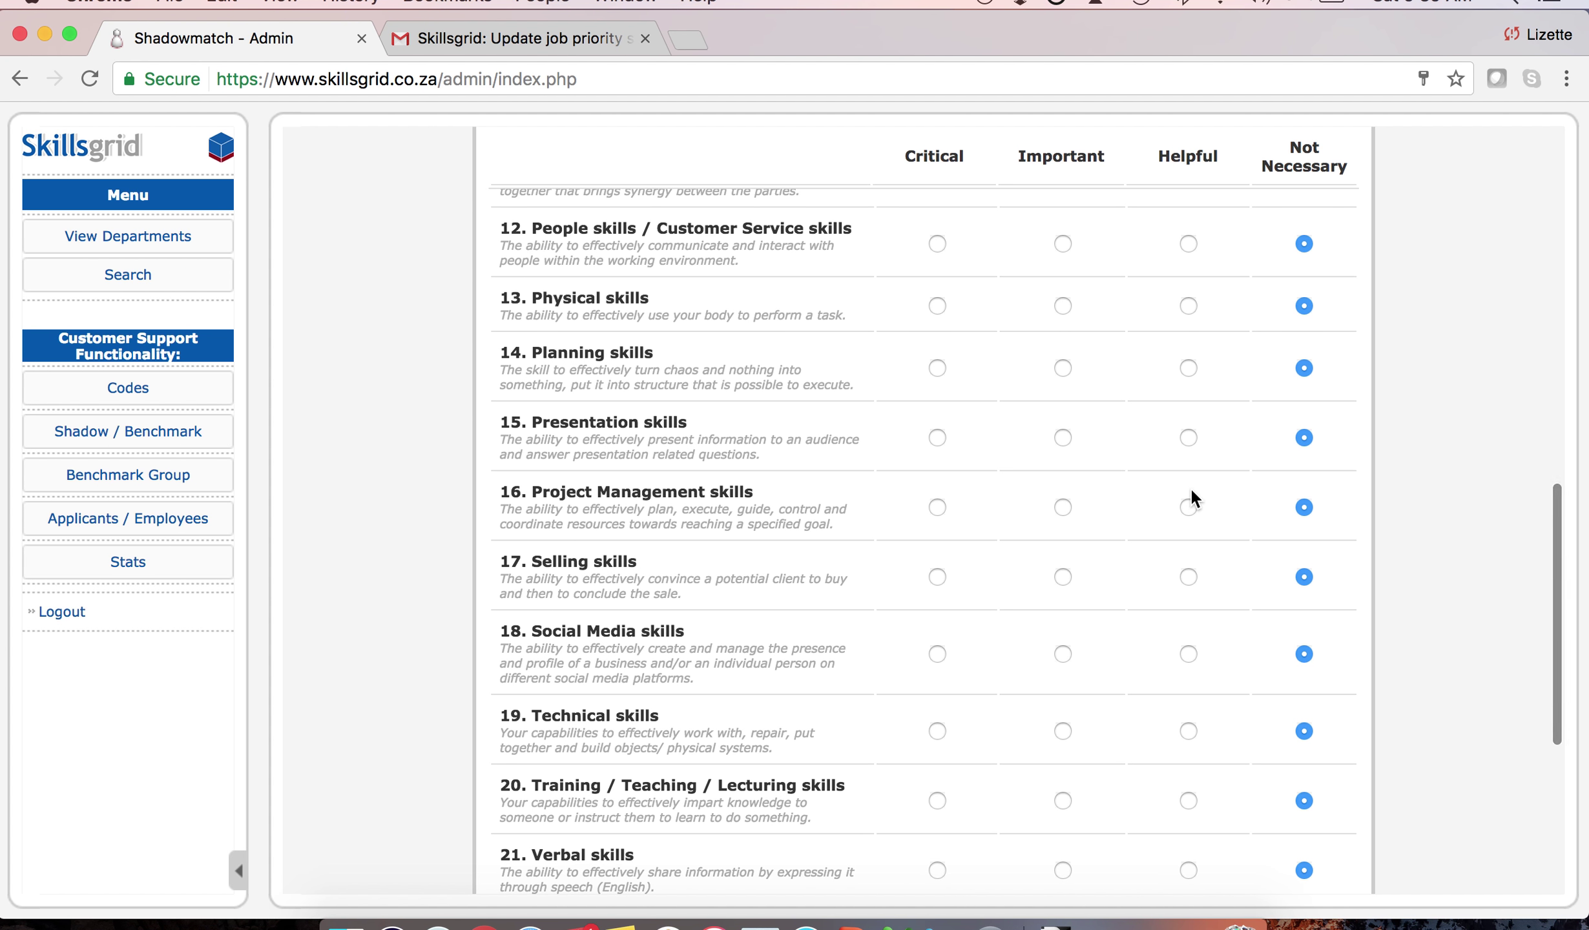
click(937, 246)
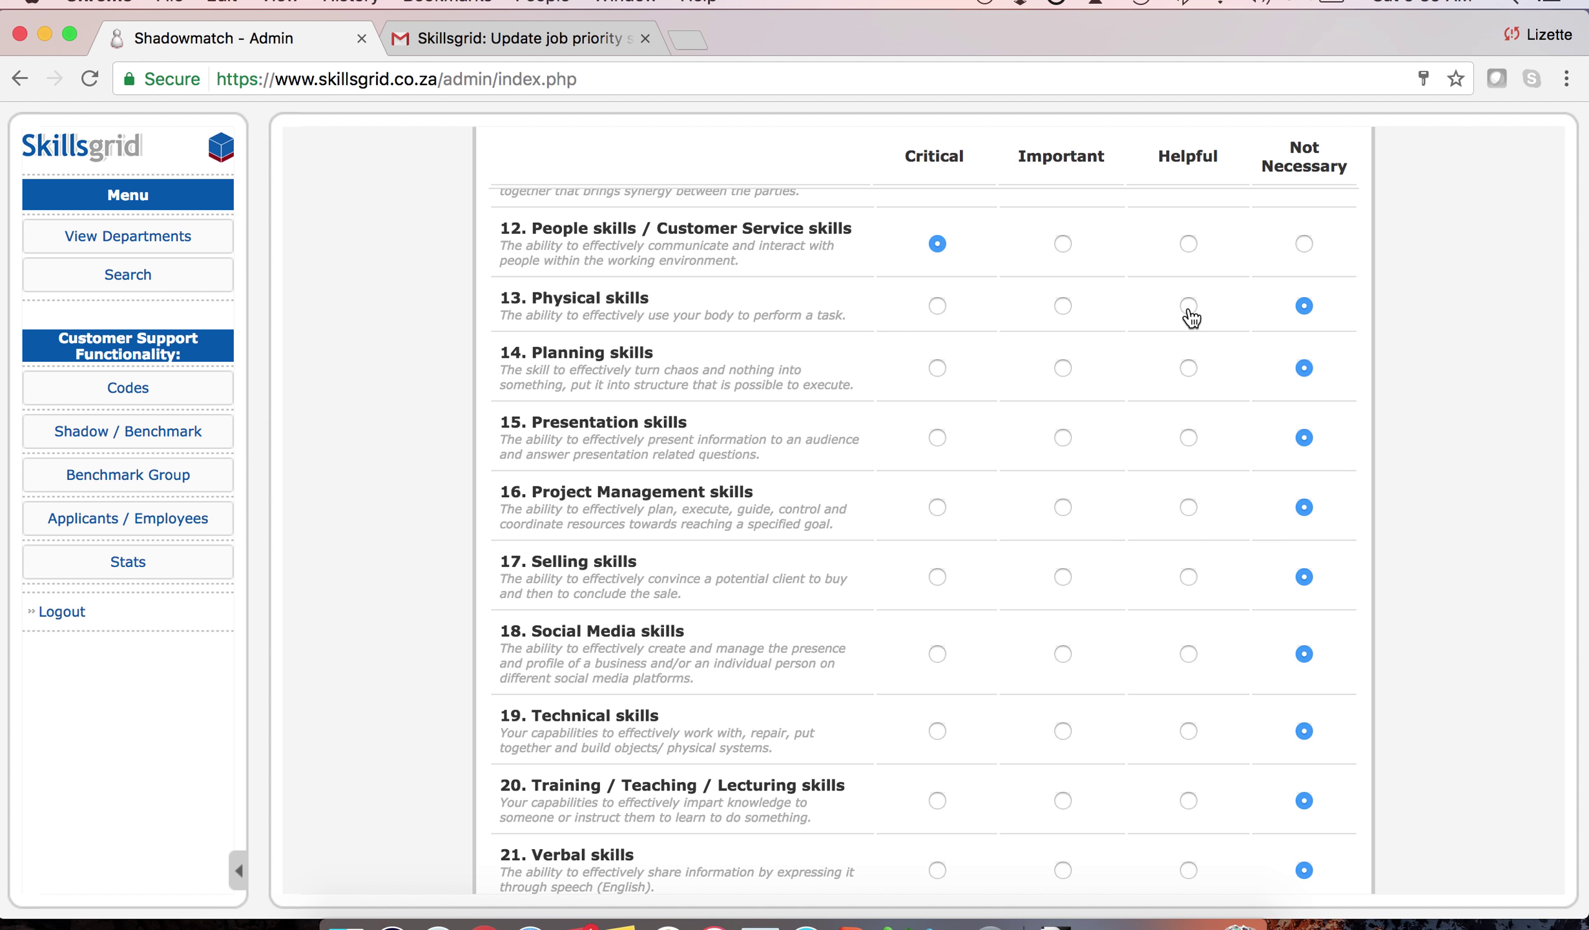
click(1188, 369)
click(1190, 439)
Rate Project Management skills as Helpful, Selling skills as Important and Social Media skills as Helpful for the benchmark
scroll(1193, 446, down, 5)
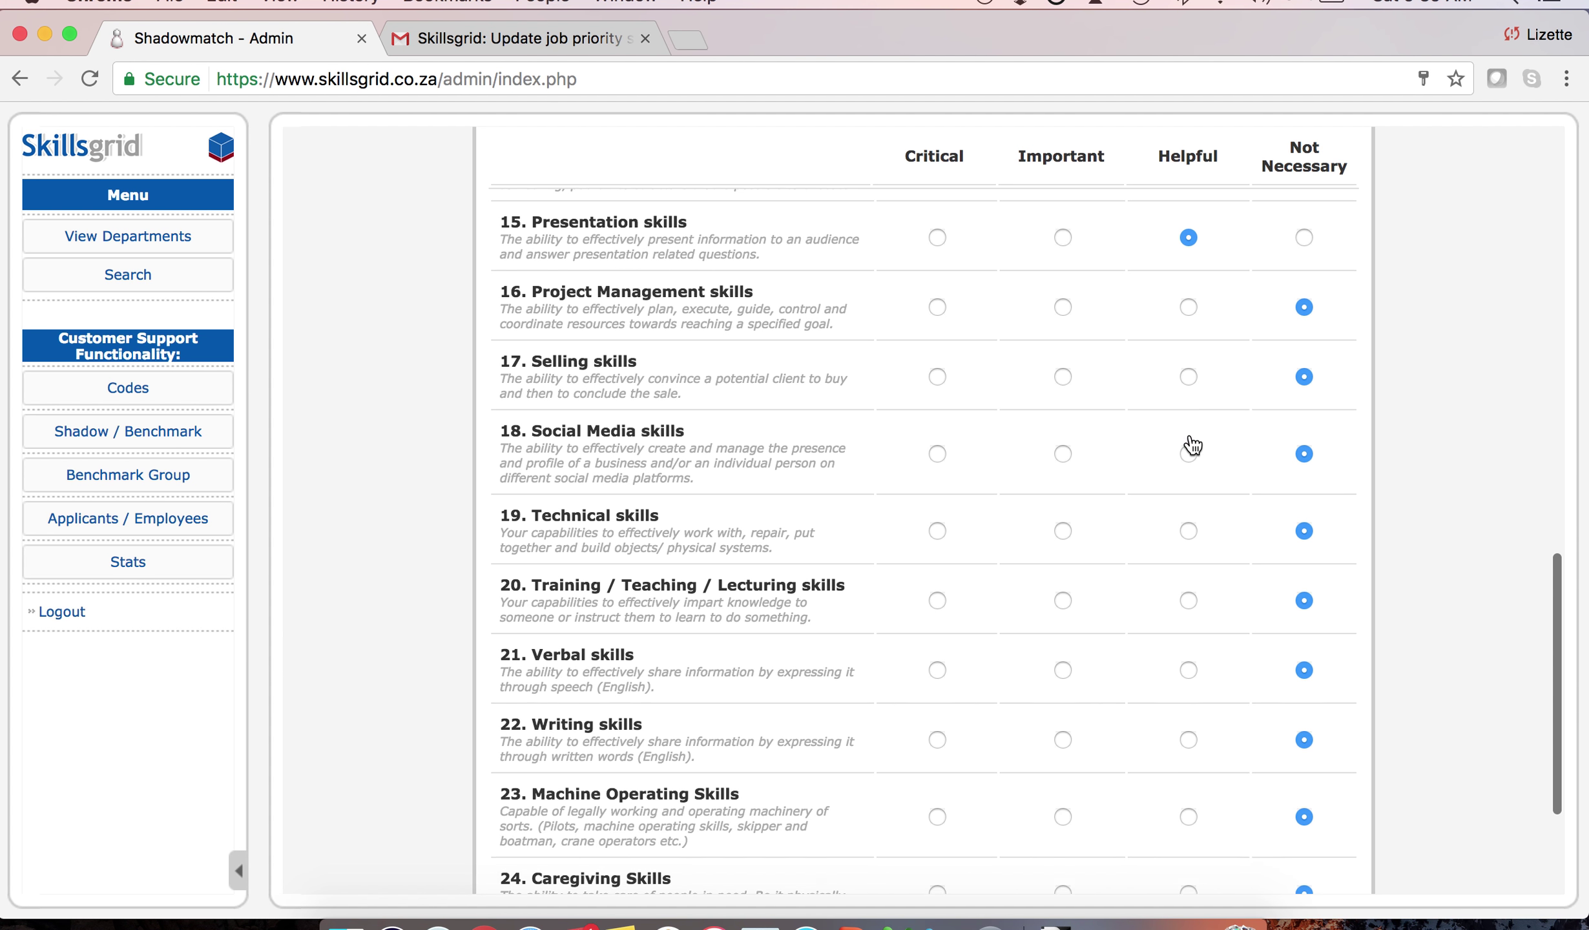
click(1189, 251)
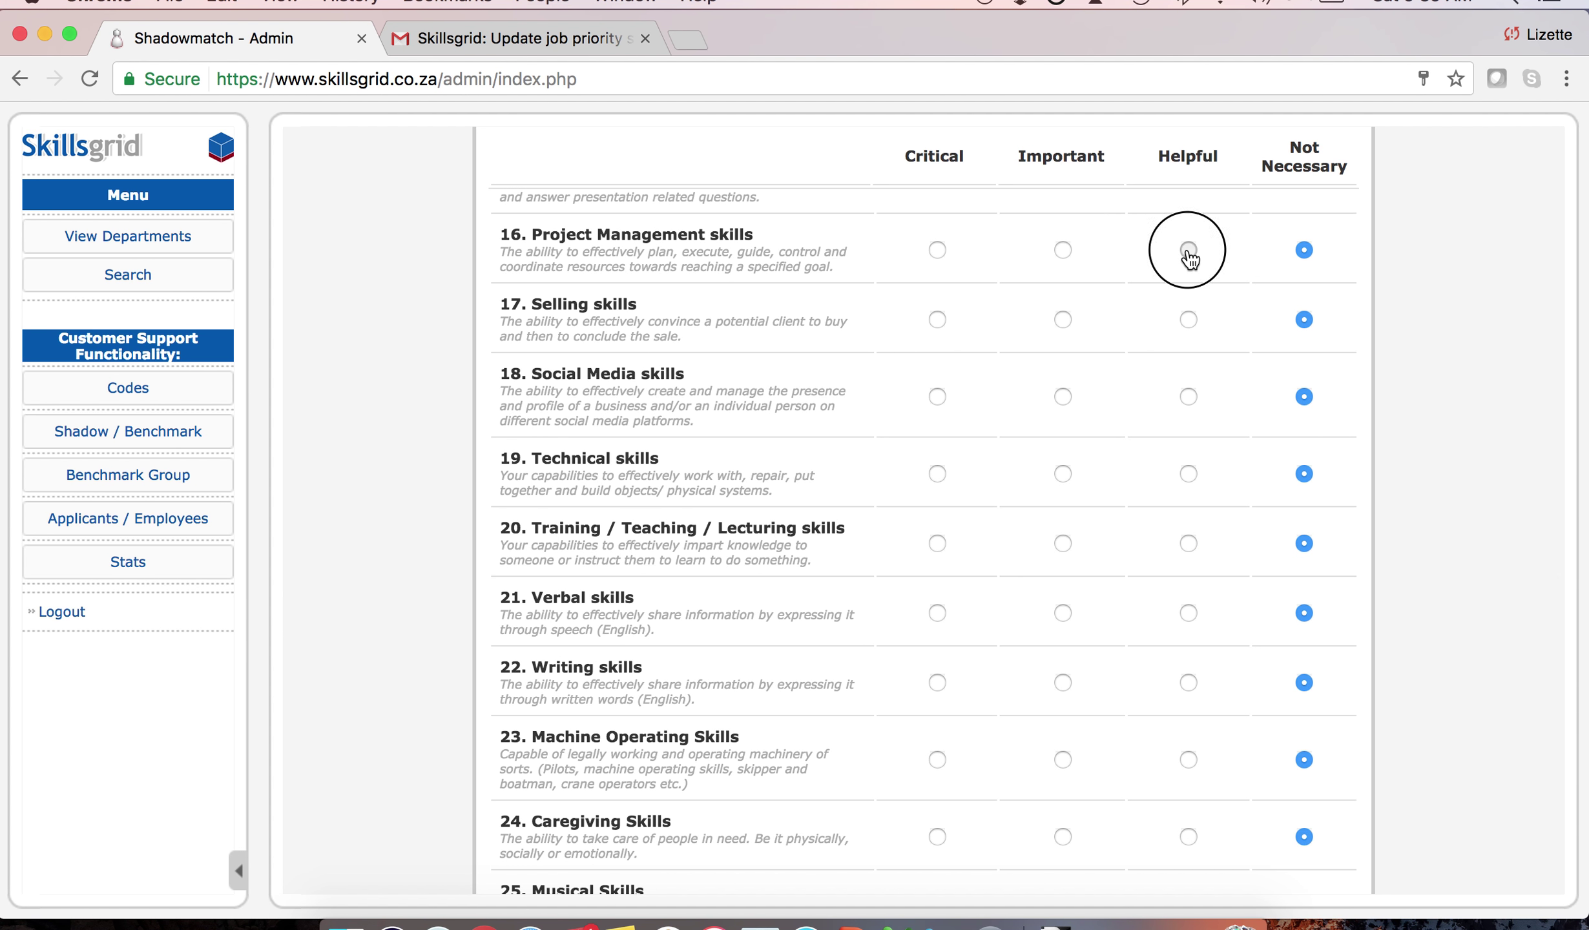
click(1062, 321)
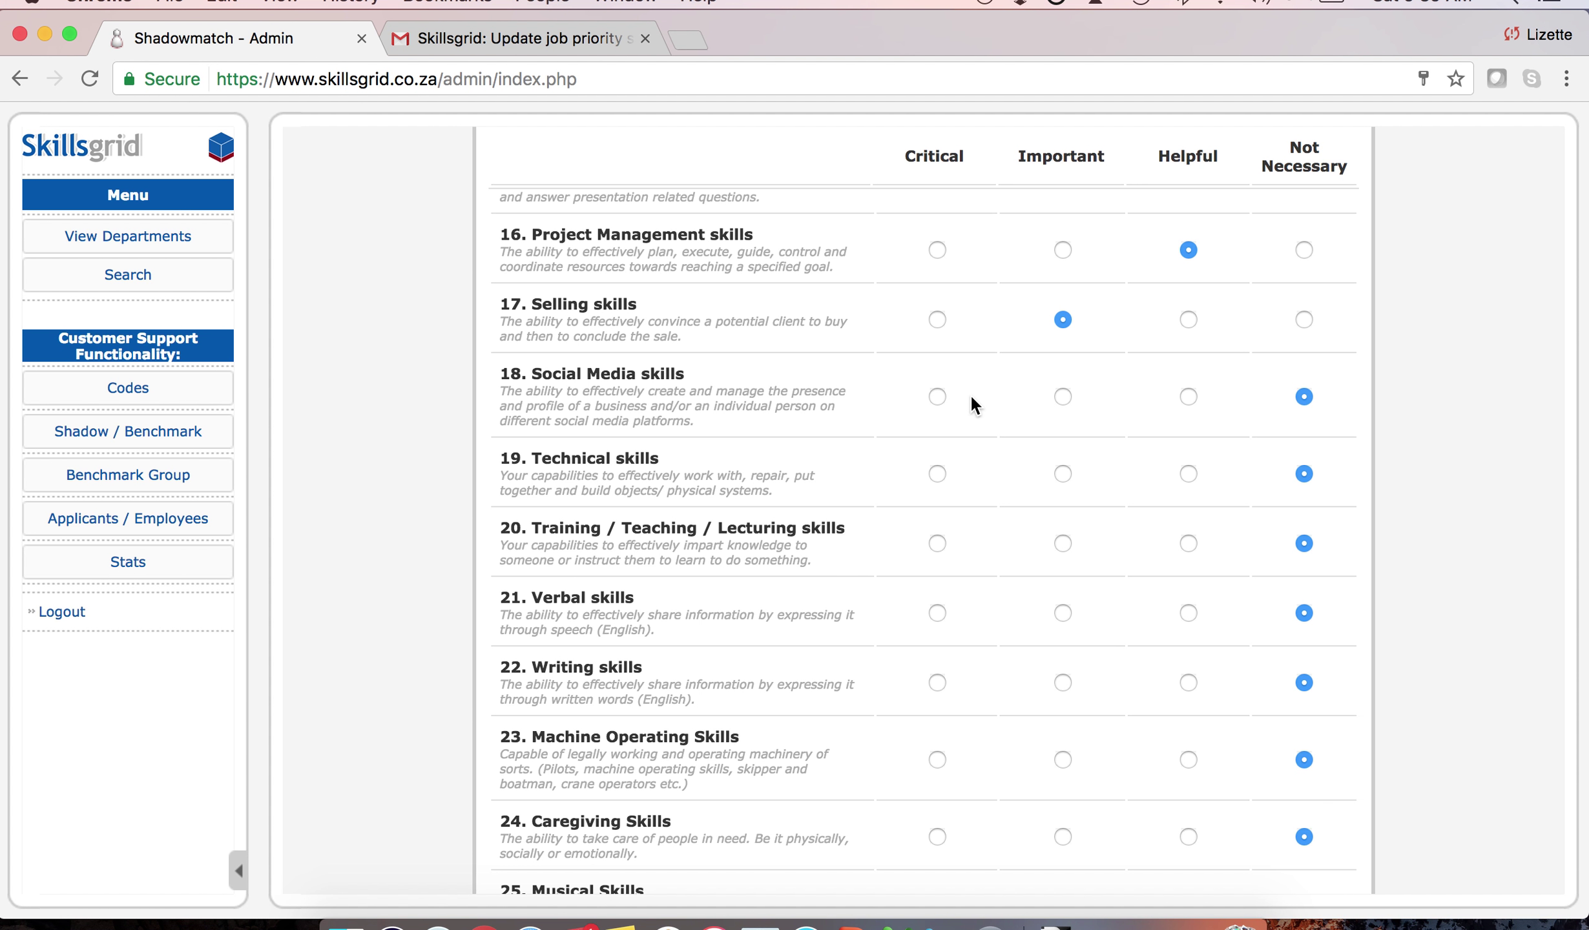
click(1188, 404)
Rate Training / Teaching / Lecturing skills as Helpful and Verbal and Writing skills as Critical, and save the benchmark's job priority skills
scroll(1192, 406, down, 3)
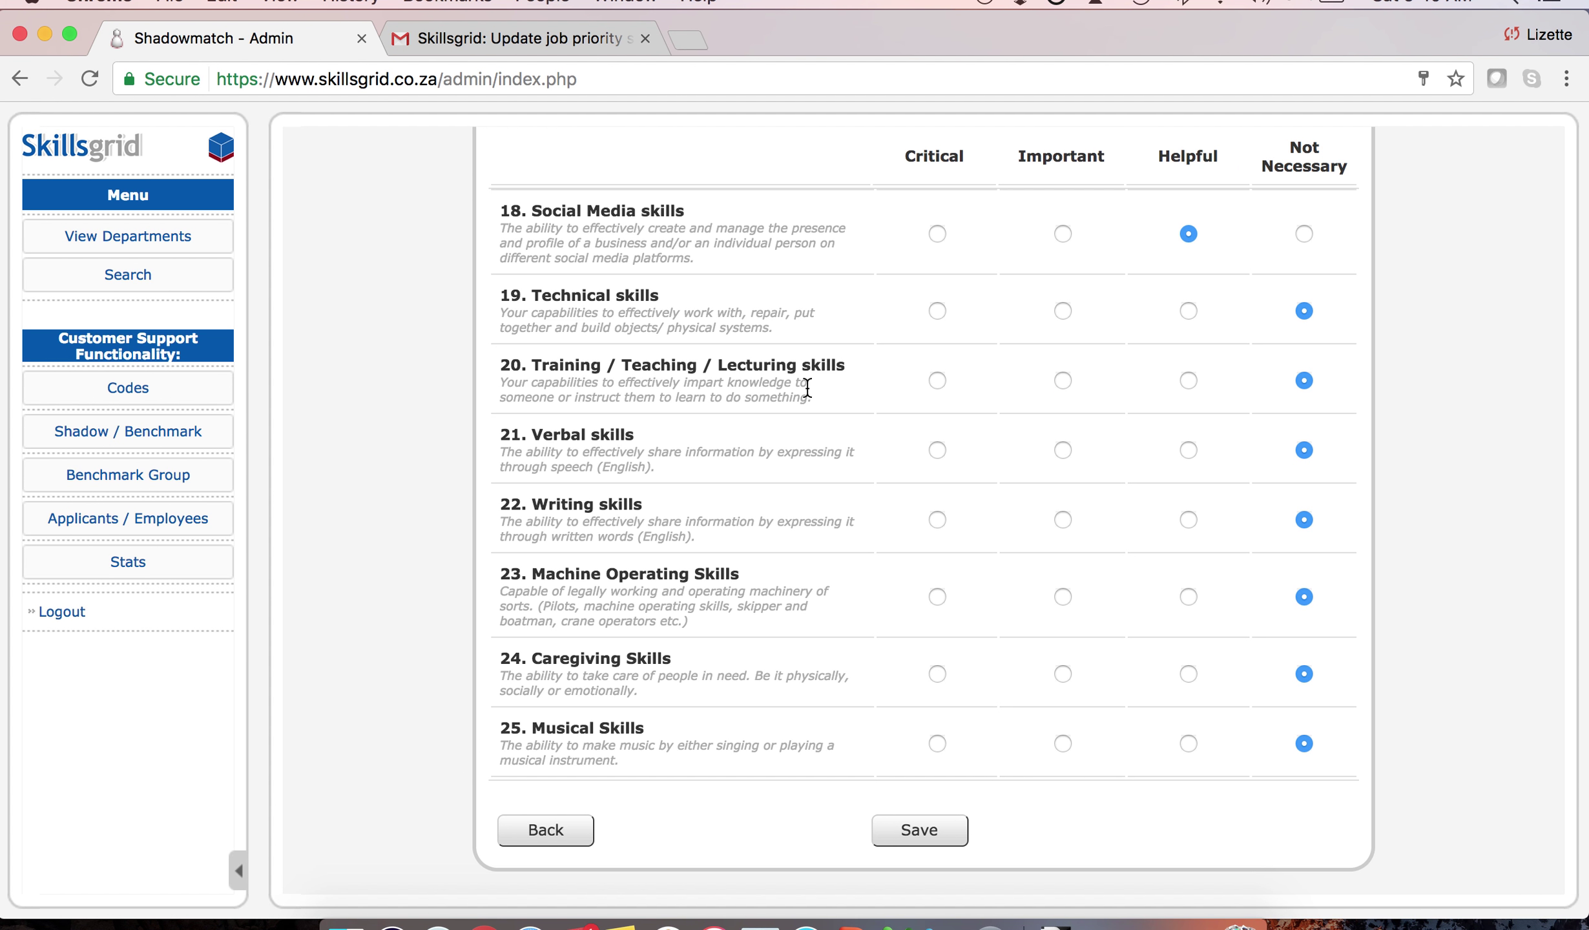
click(1188, 381)
click(937, 451)
click(940, 523)
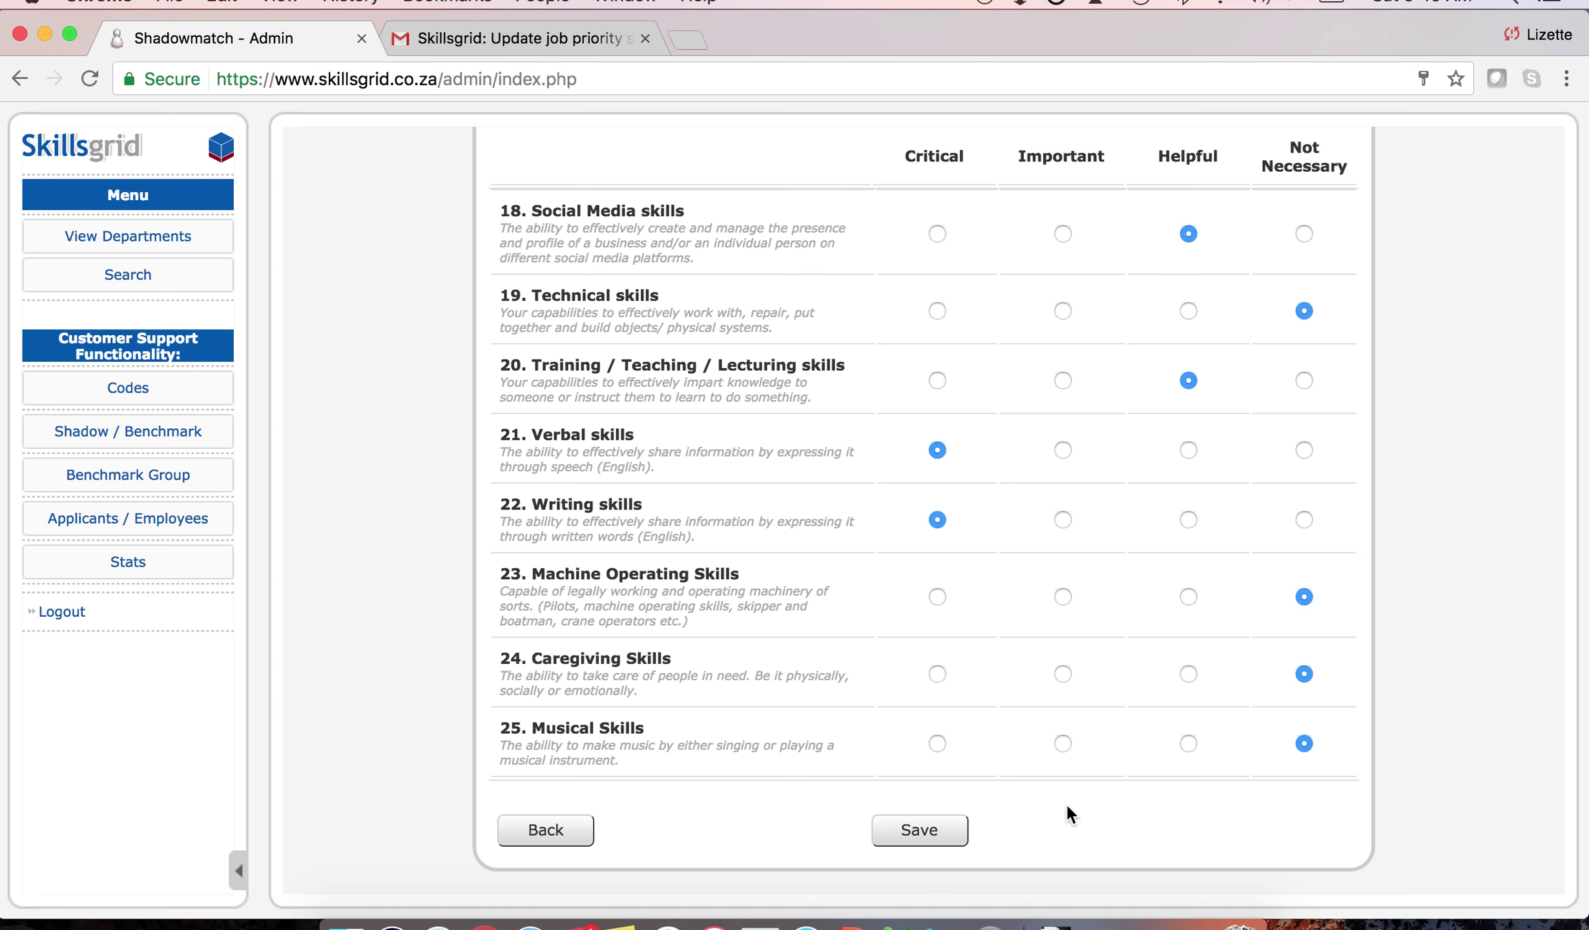
click(925, 838)
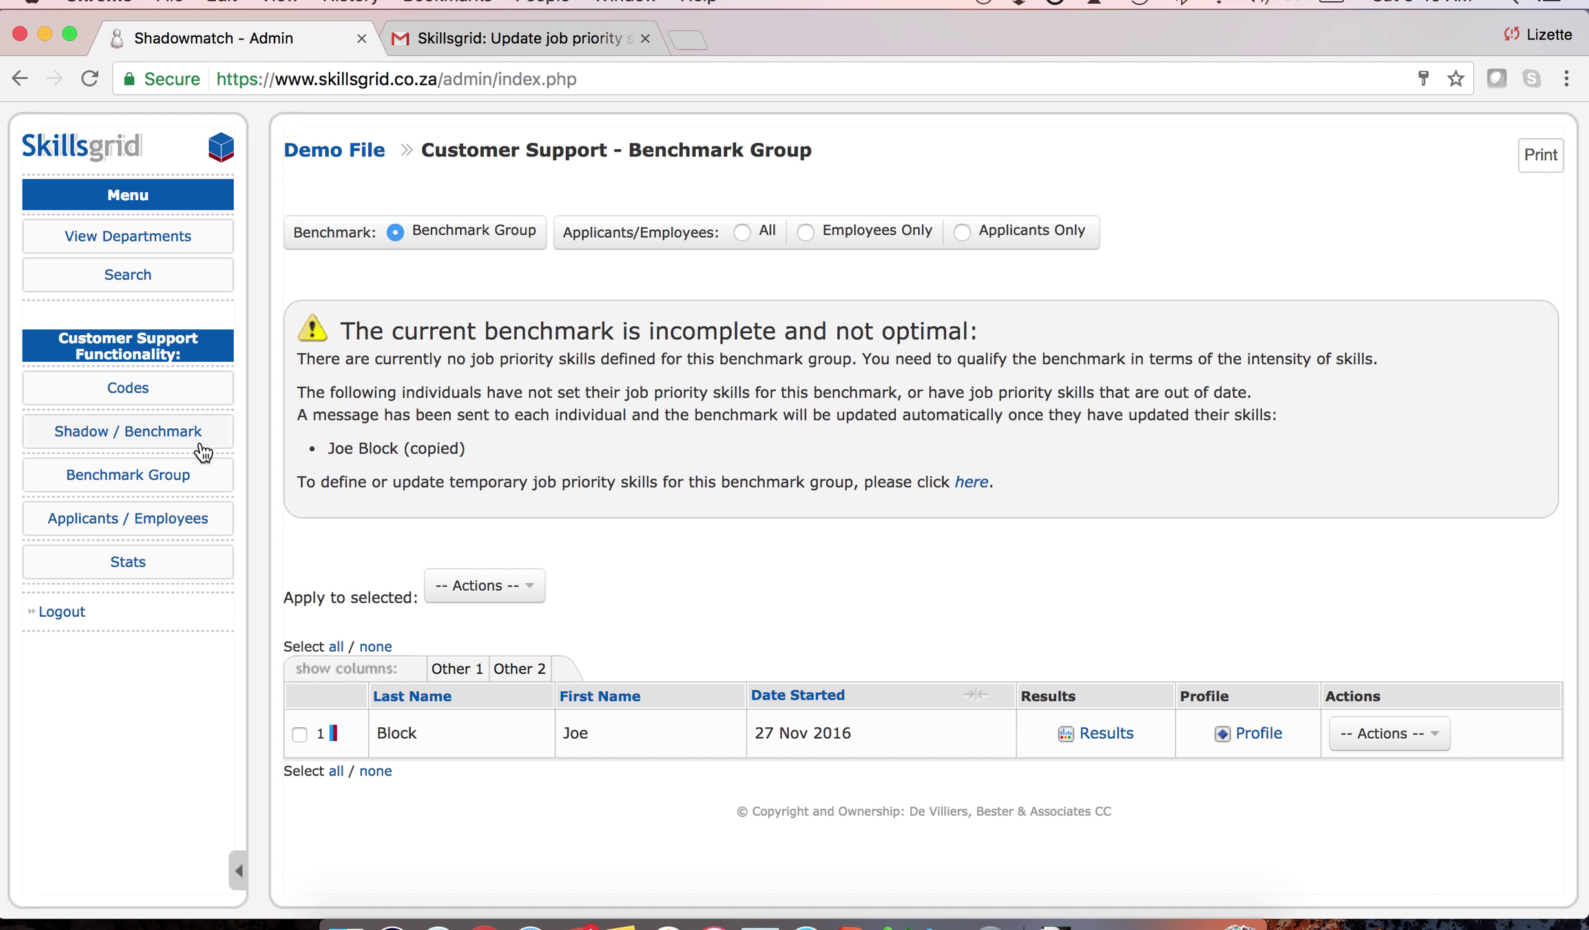
Open the Customer Support benchmark and examine its skills wheel, the benchmark key and the notice above it
click(159, 435)
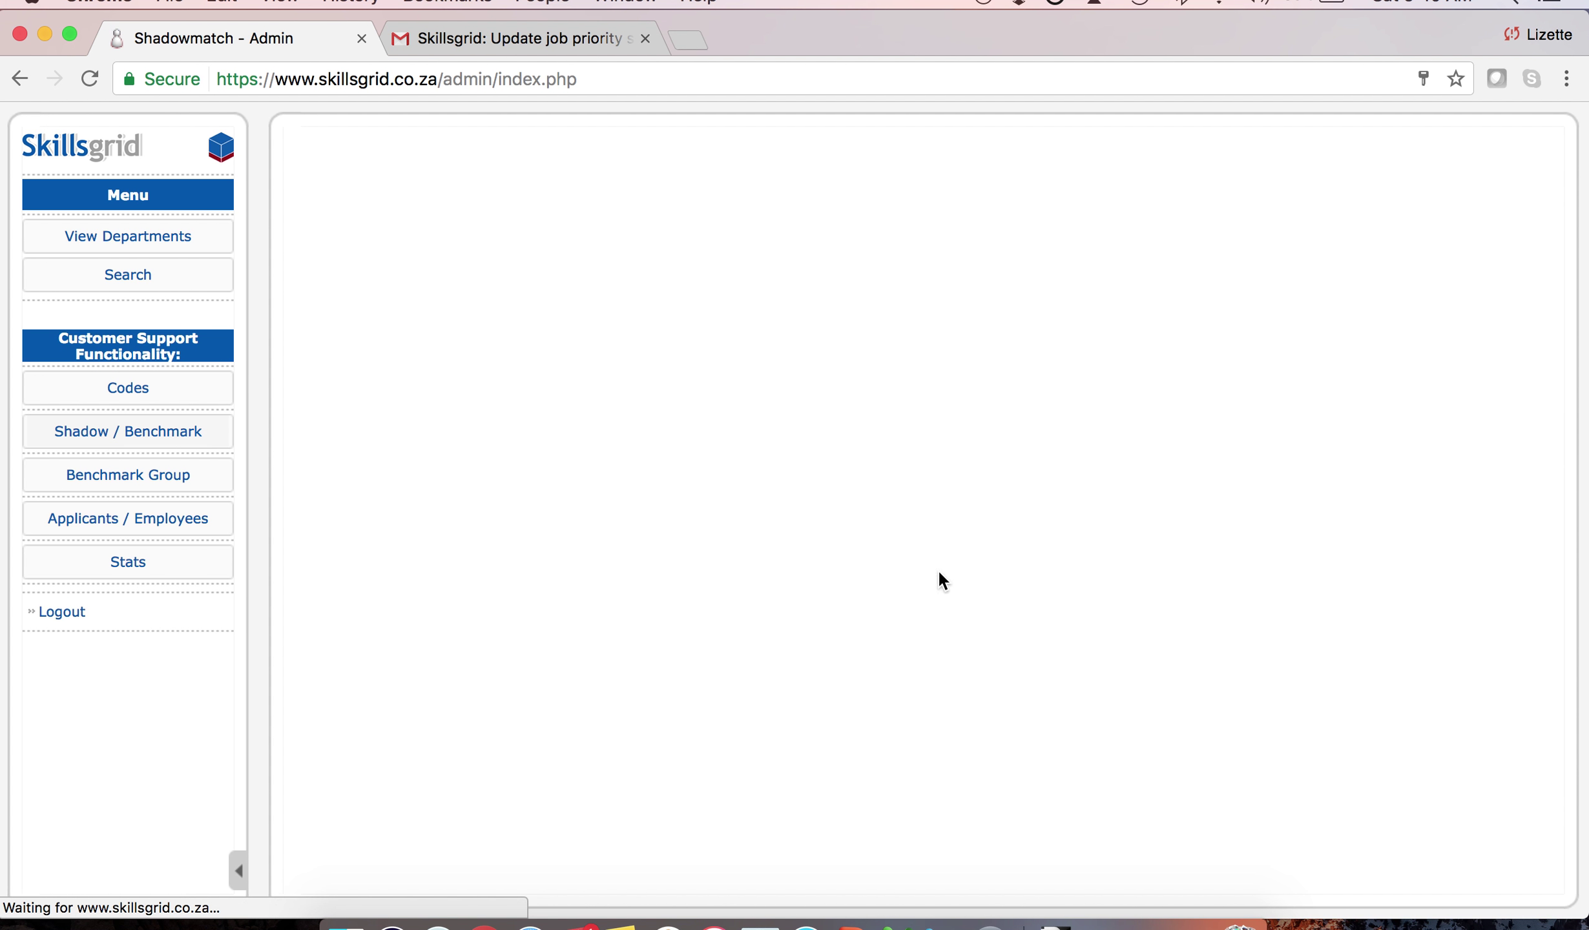
scroll(1346, 641, down, 5)
scroll(1345, 637, down, 3)
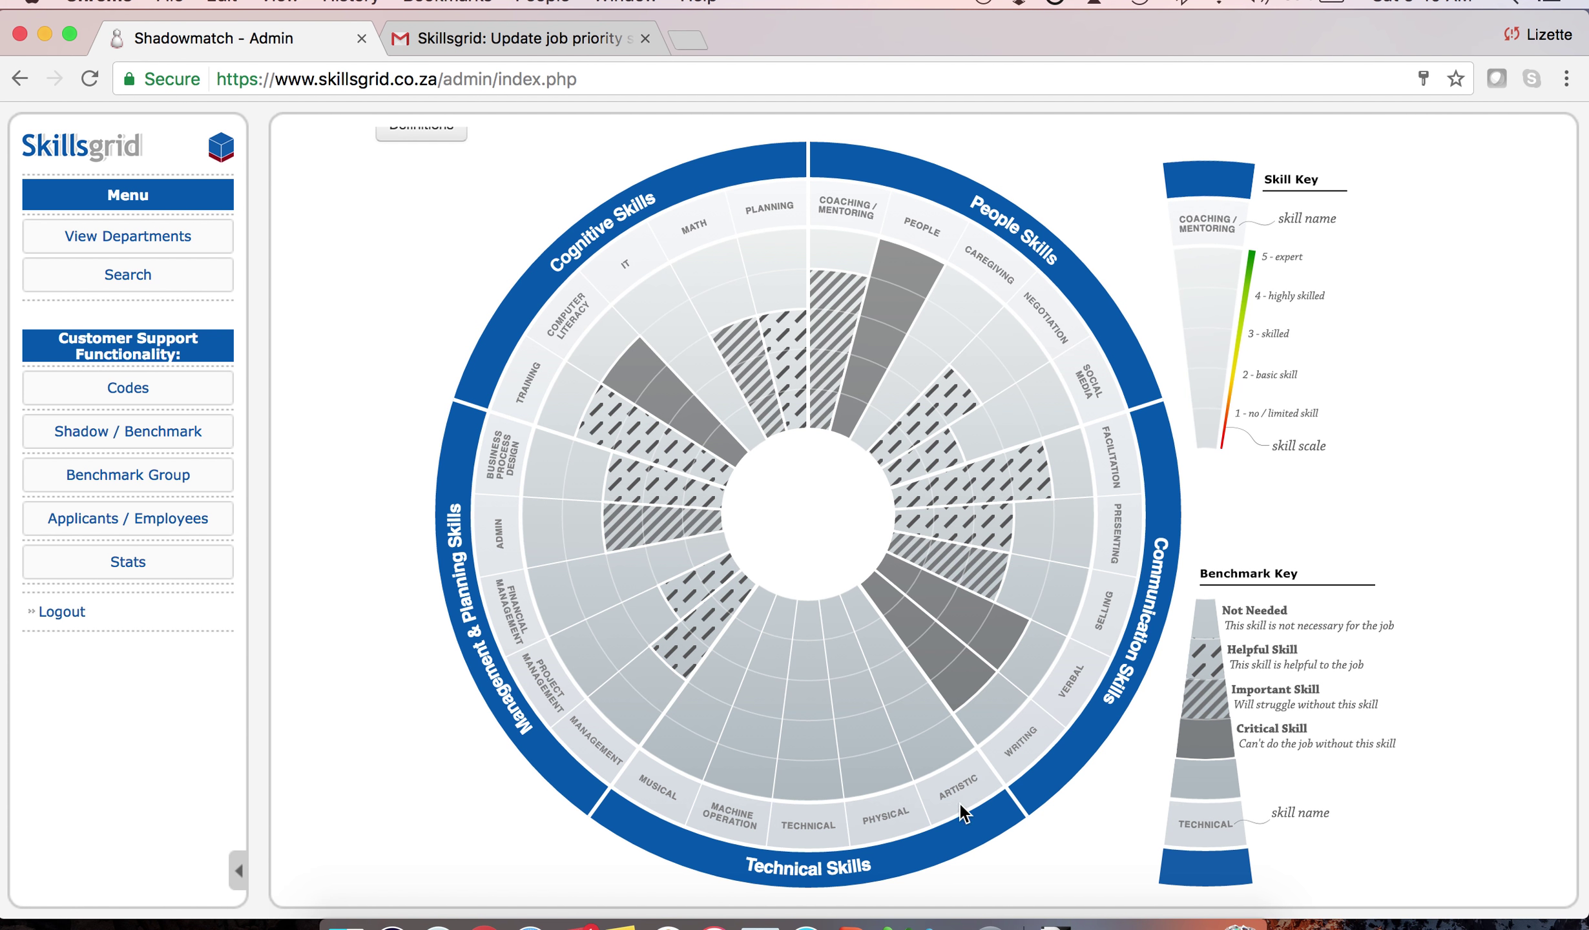
scroll(919, 711, up, 1)
scroll(917, 710, up, 10)
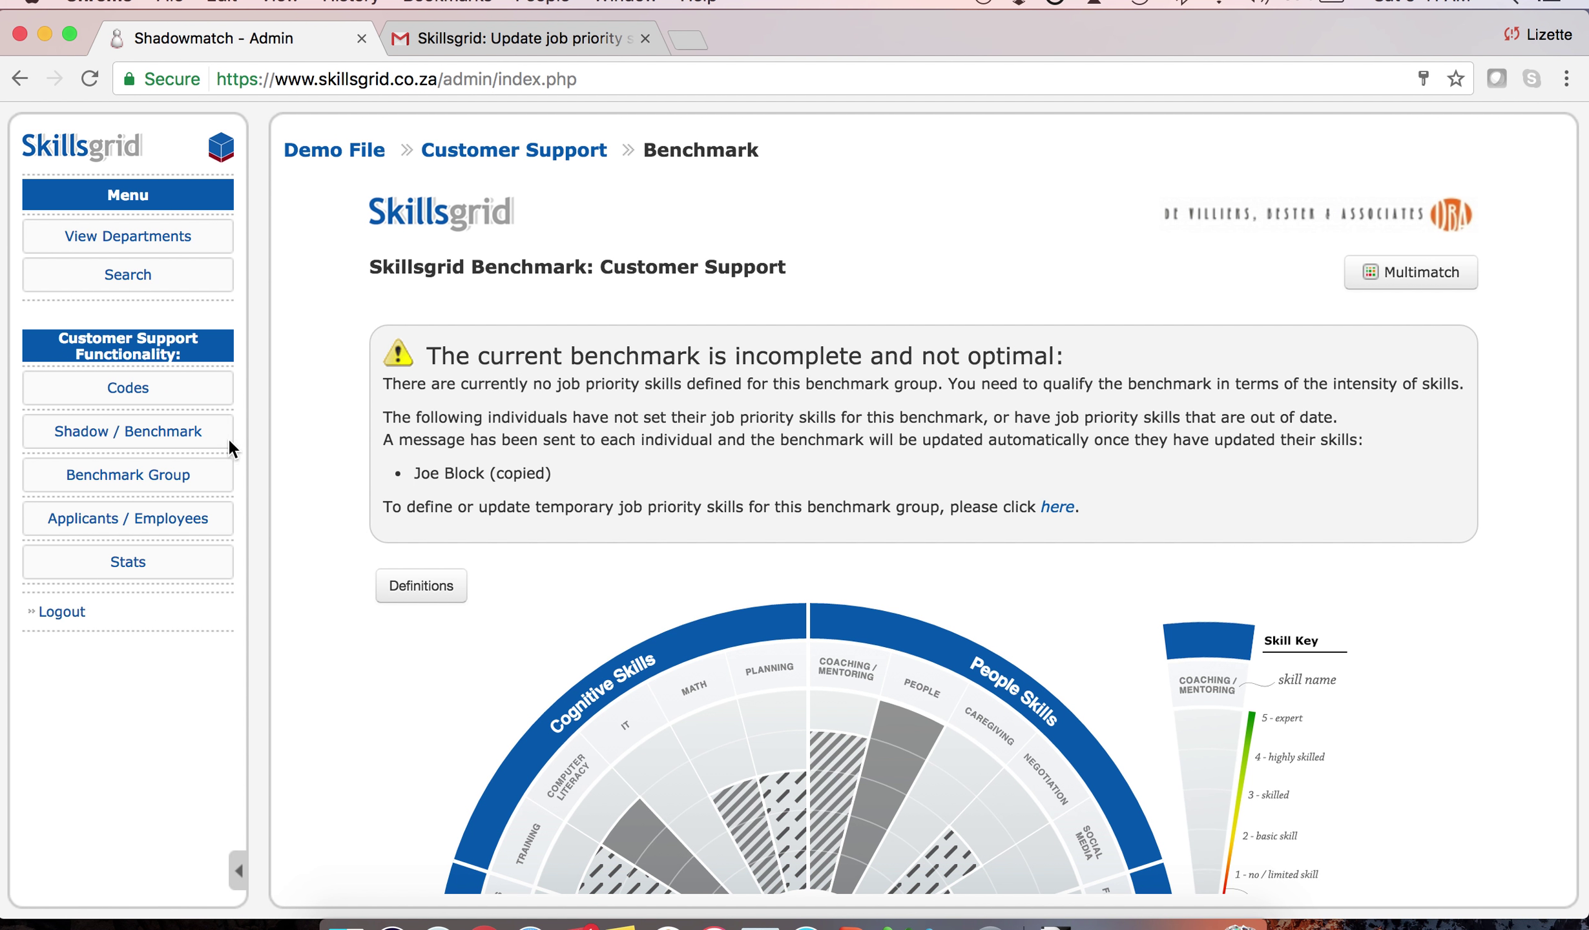
Return to the benchmark group, switch to Gmail and open the questionnaire link in the email about updating job priority skills for Customer Support
click(170, 481)
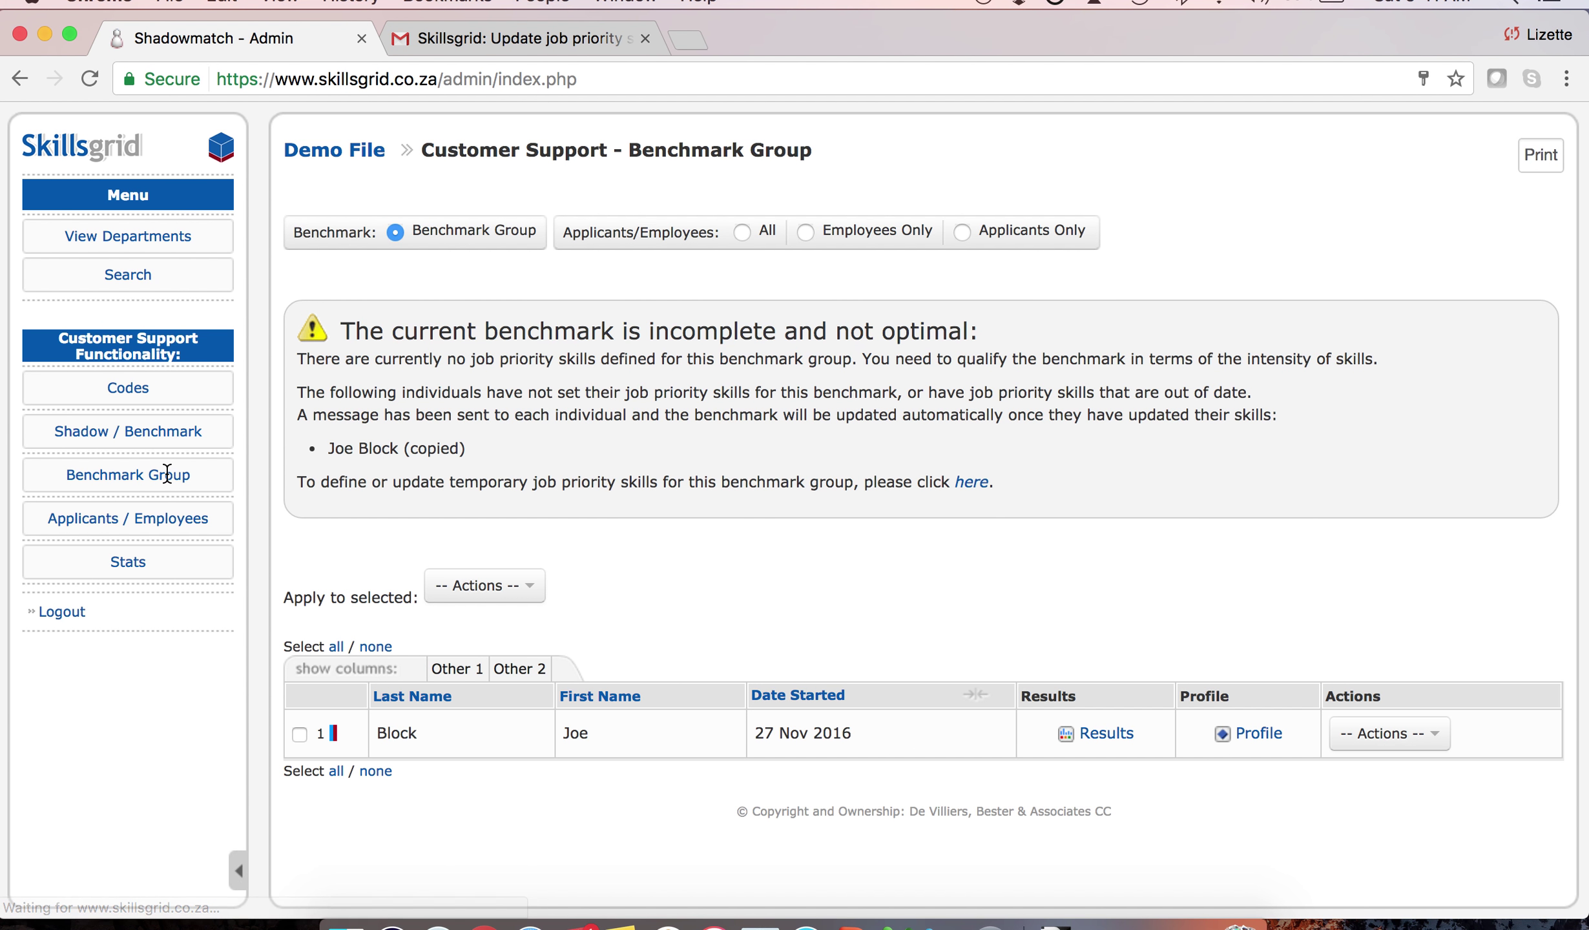
click(560, 37)
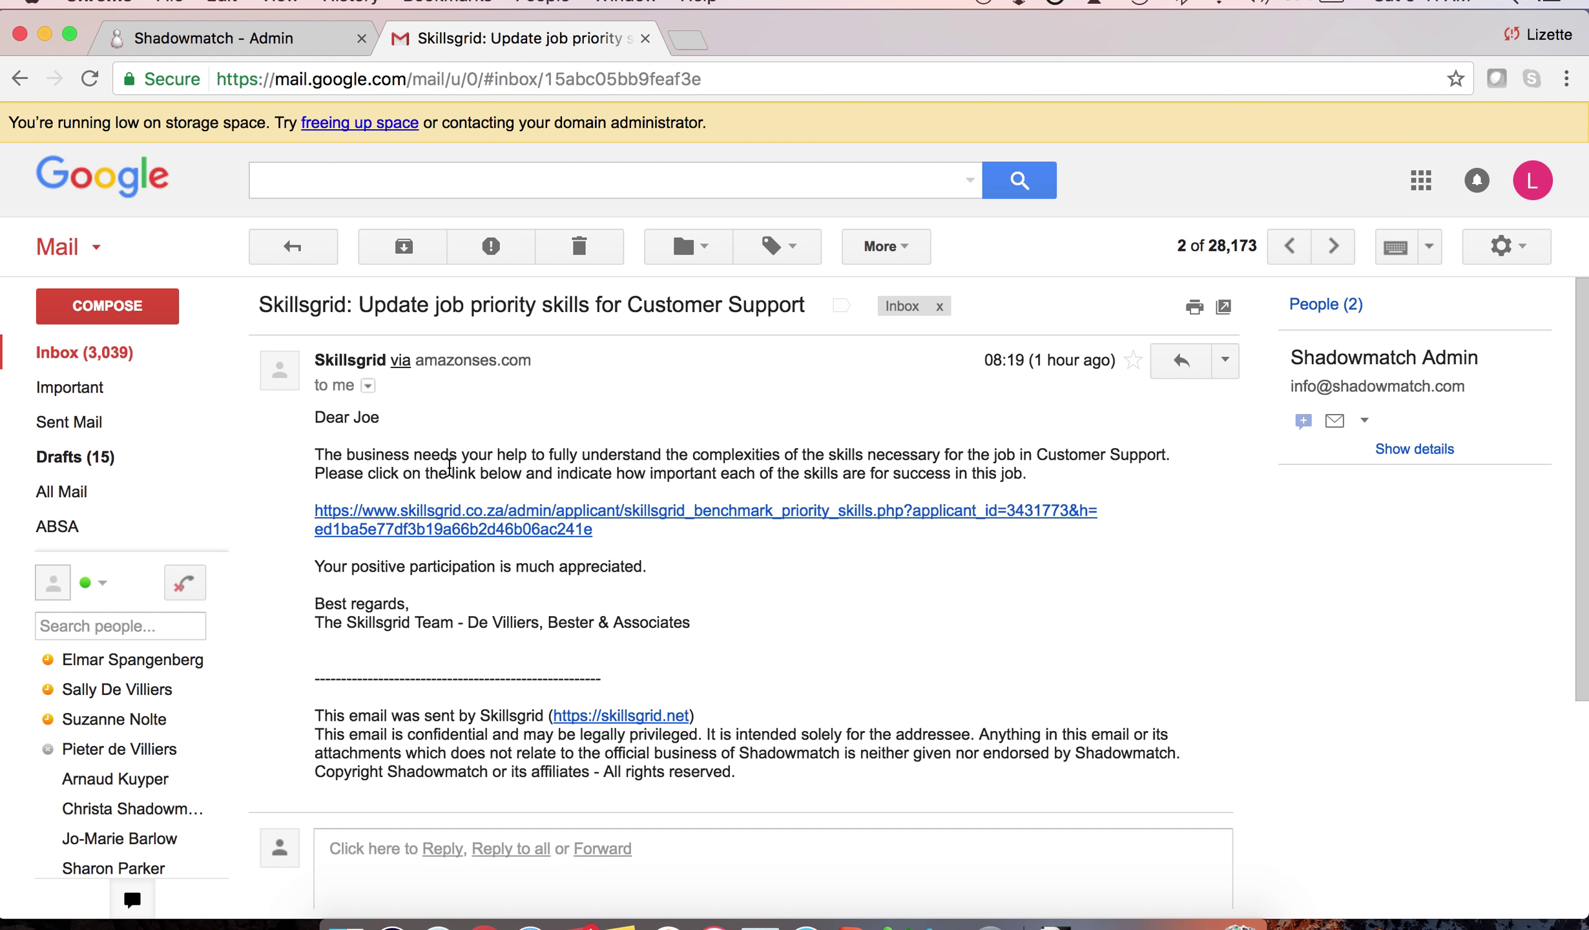
click(452, 519)
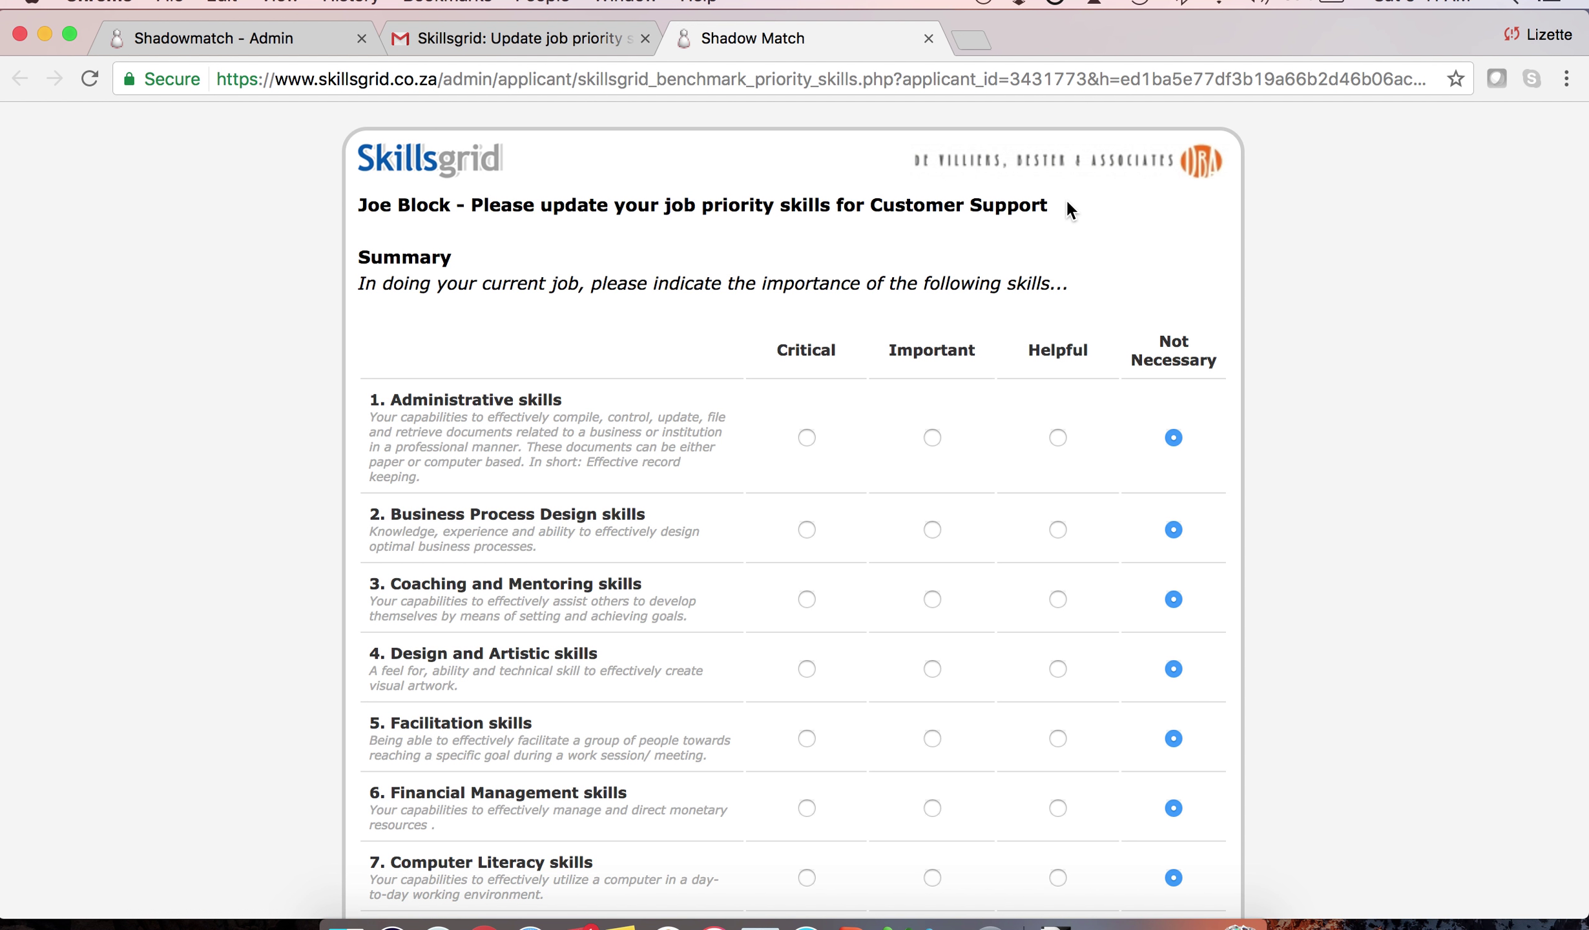
Rate Administrative skills as Important, and Business Process Design and Coaching and Mentoring skills as Helpful in the individual's questionnaire
scroll(1406, 402, down, 3)
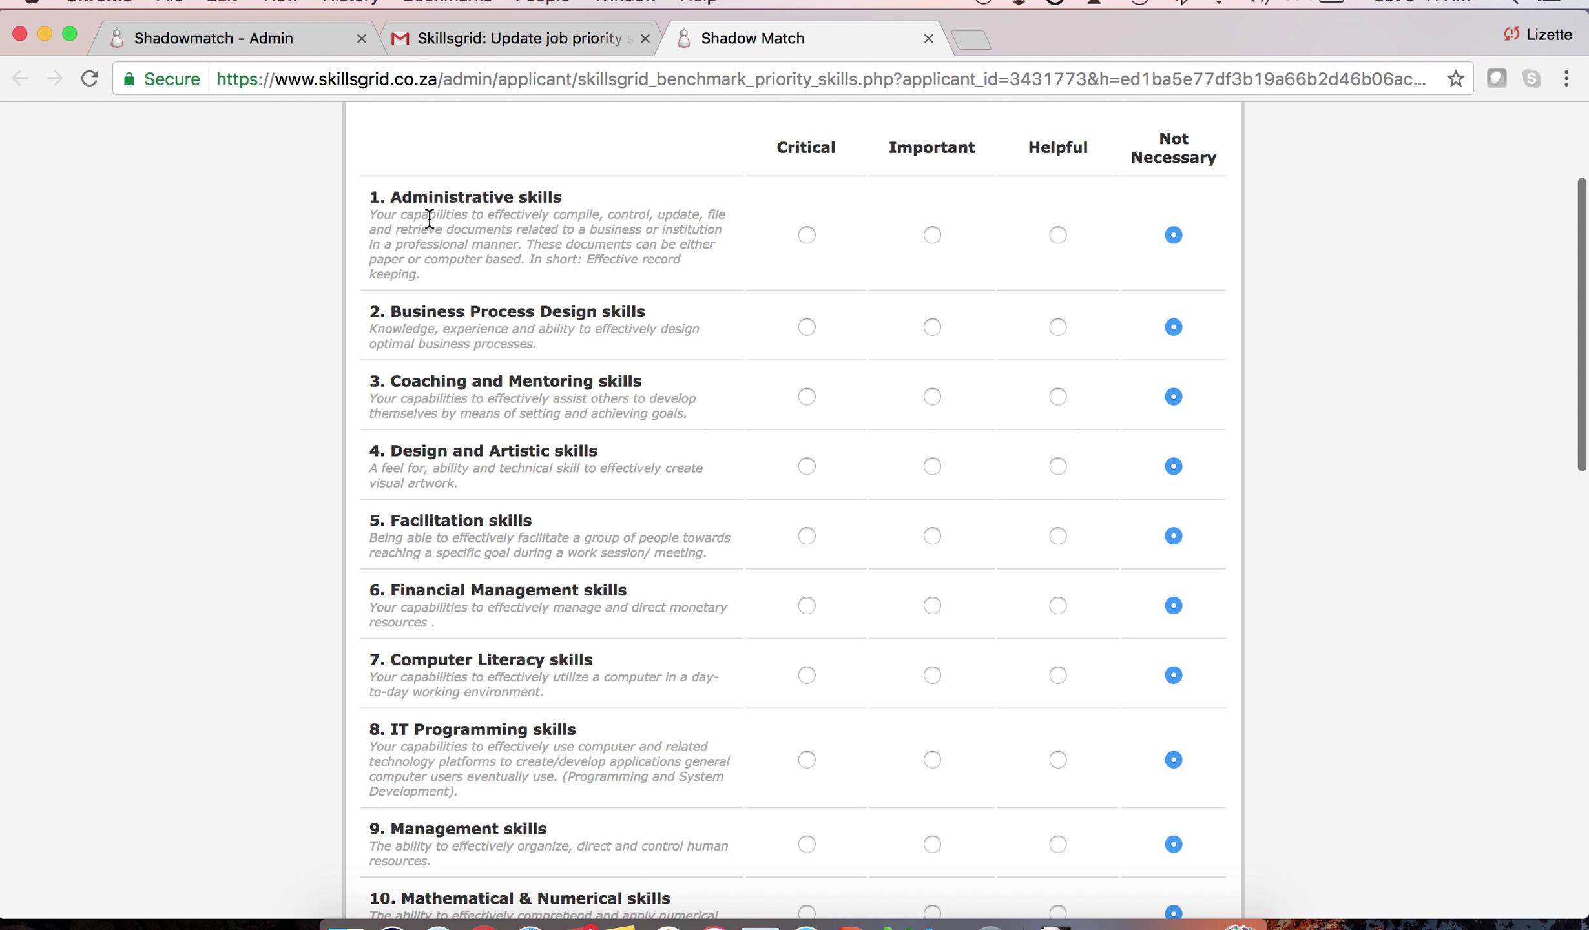
click(932, 237)
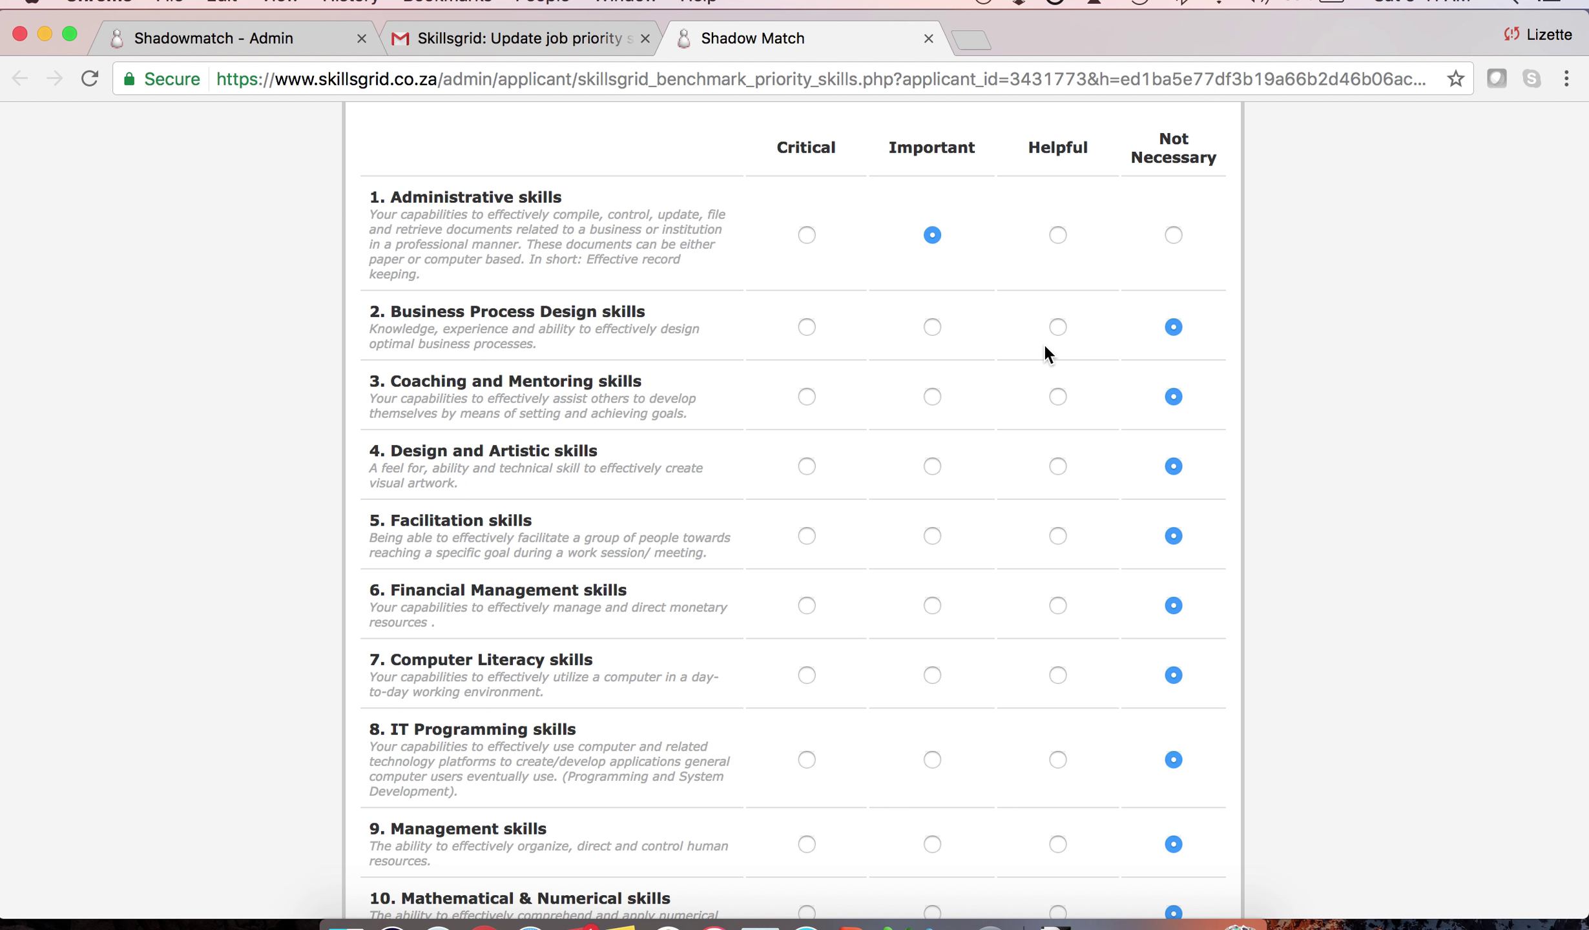
click(1059, 330)
click(1058, 399)
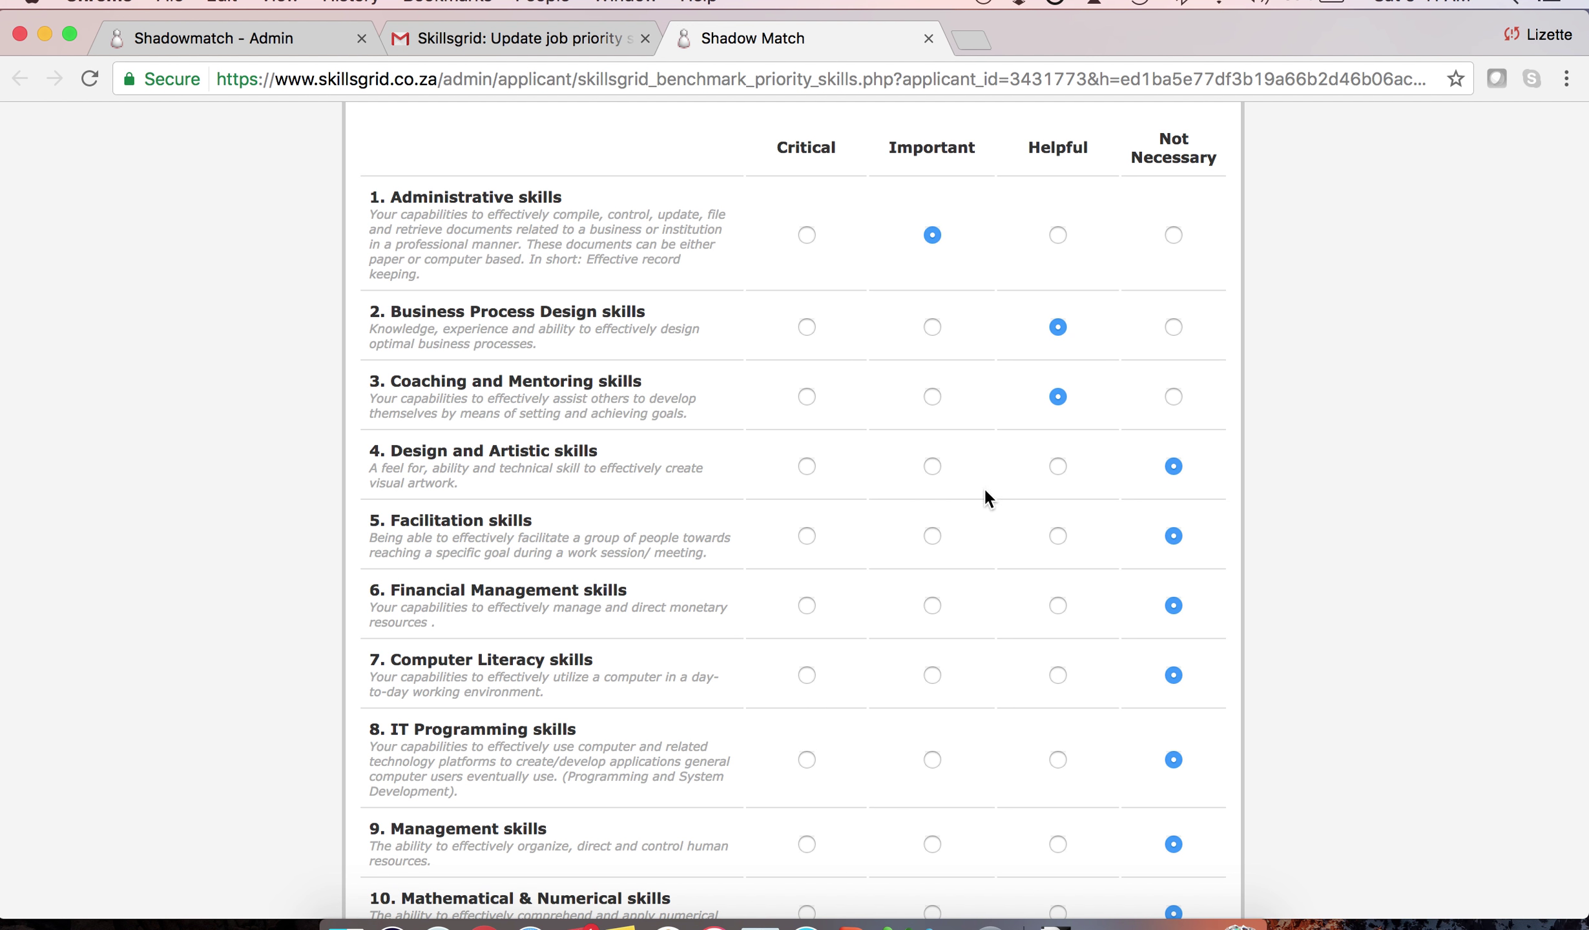
Rate Facilitation and Financial Management skills as Helpful, Computer Literacy skills as Critical and Management skills as Important in the questionnaire
scroll(1166, 477, down, 5)
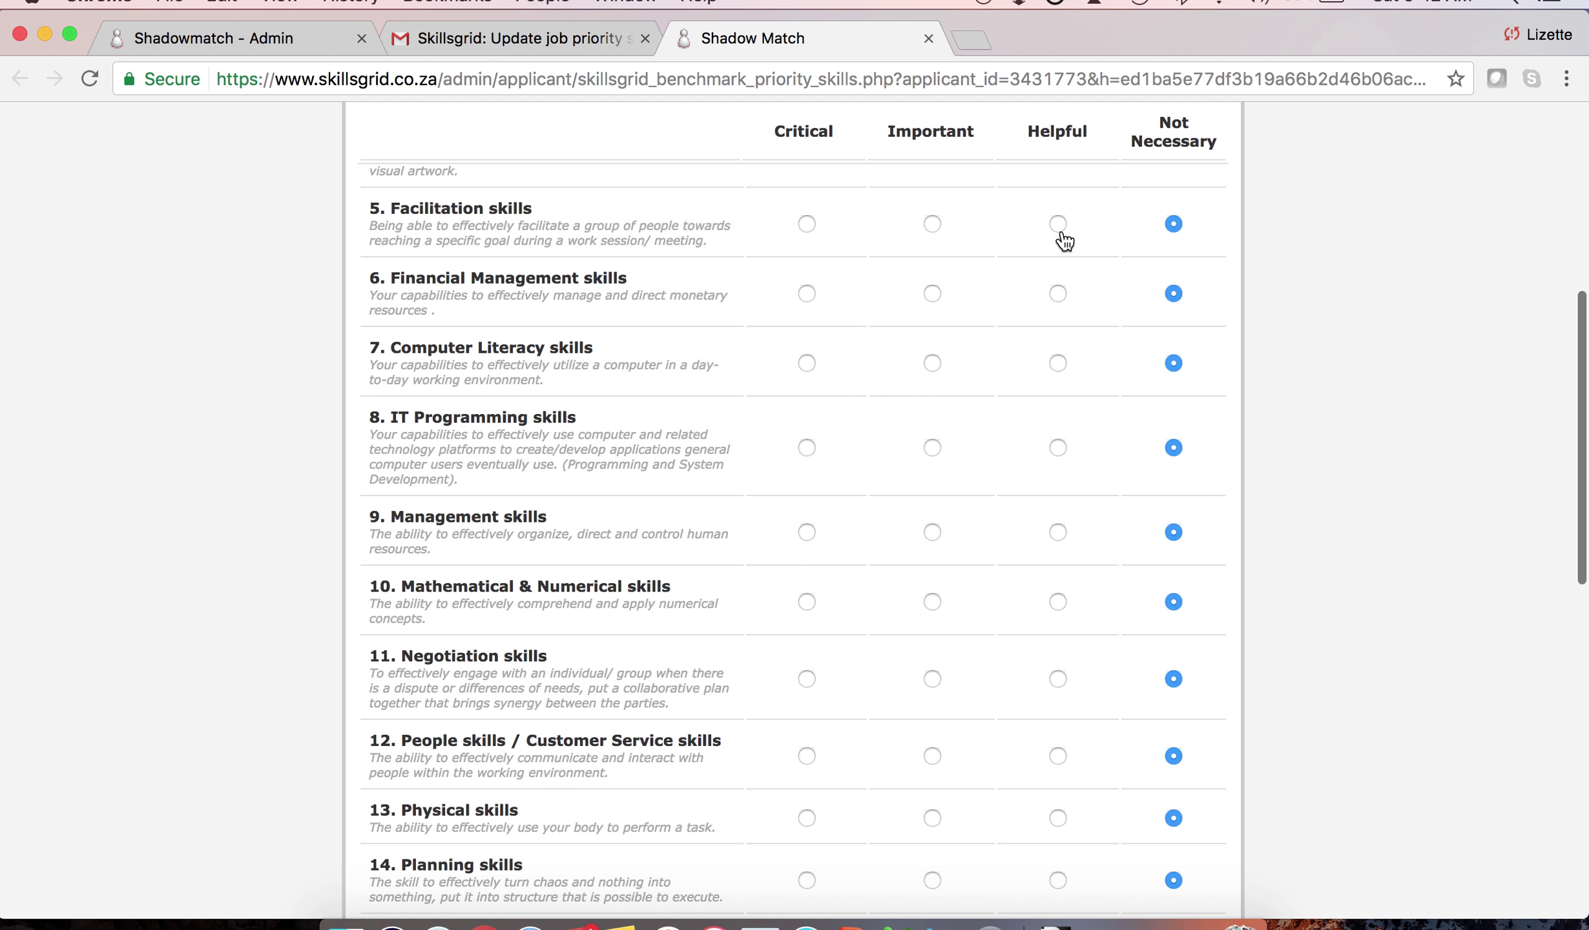
click(1058, 228)
click(1062, 301)
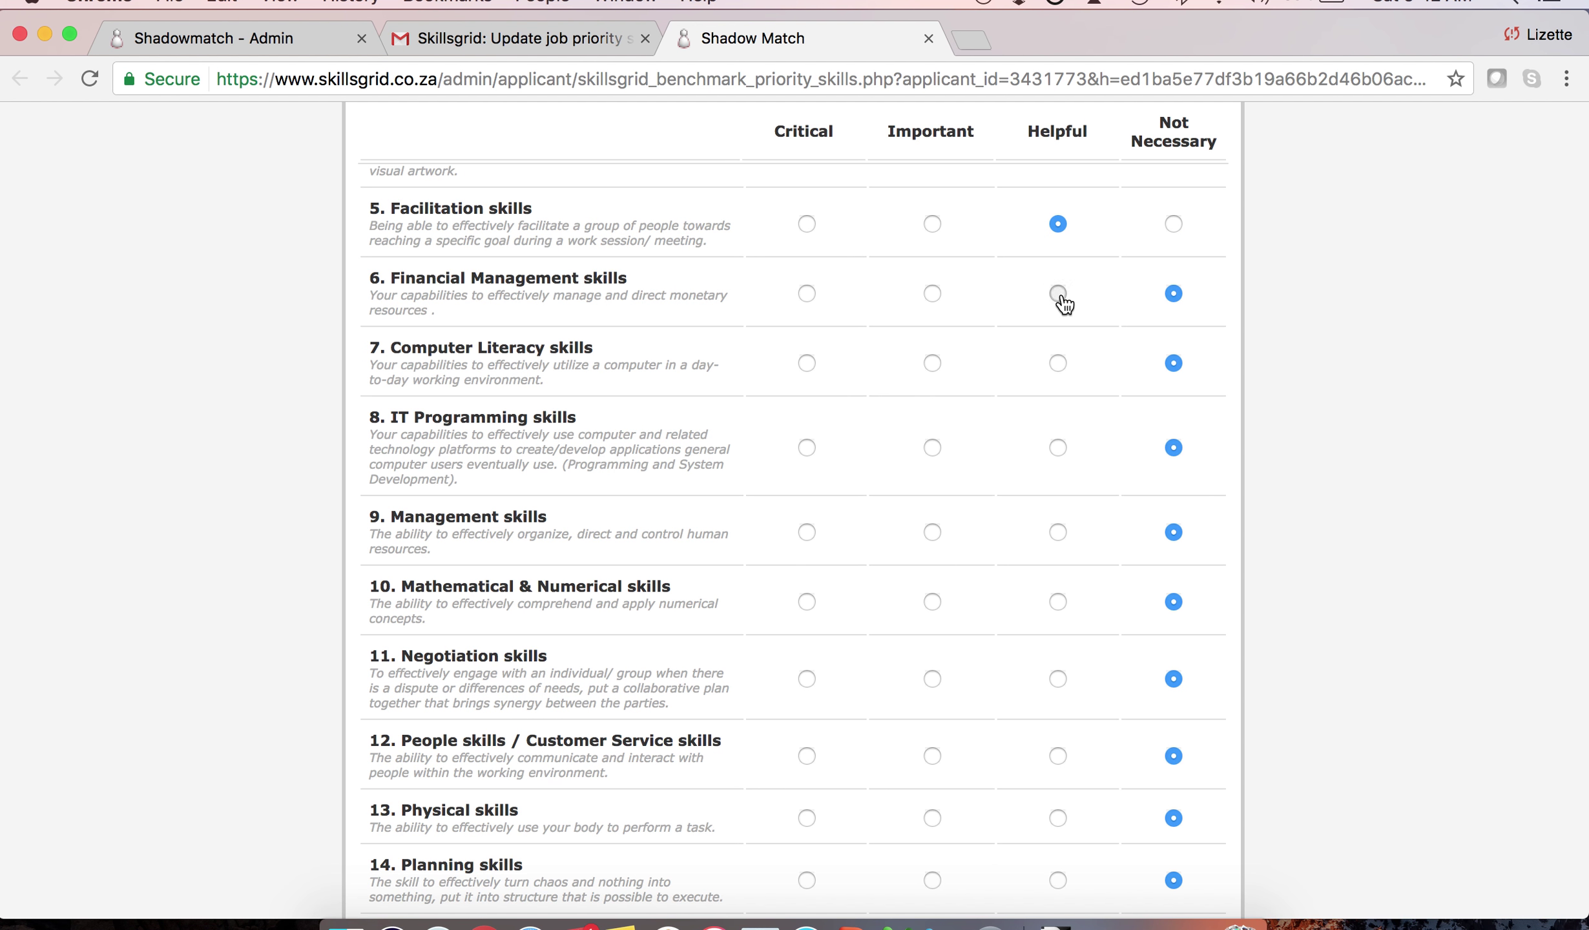
click(807, 364)
click(932, 532)
Rate Mathematical & Numerical skills and Negotiation skills as Important in the individual's questionnaire
scroll(933, 546, down, 5)
scroll(933, 545, down, 1)
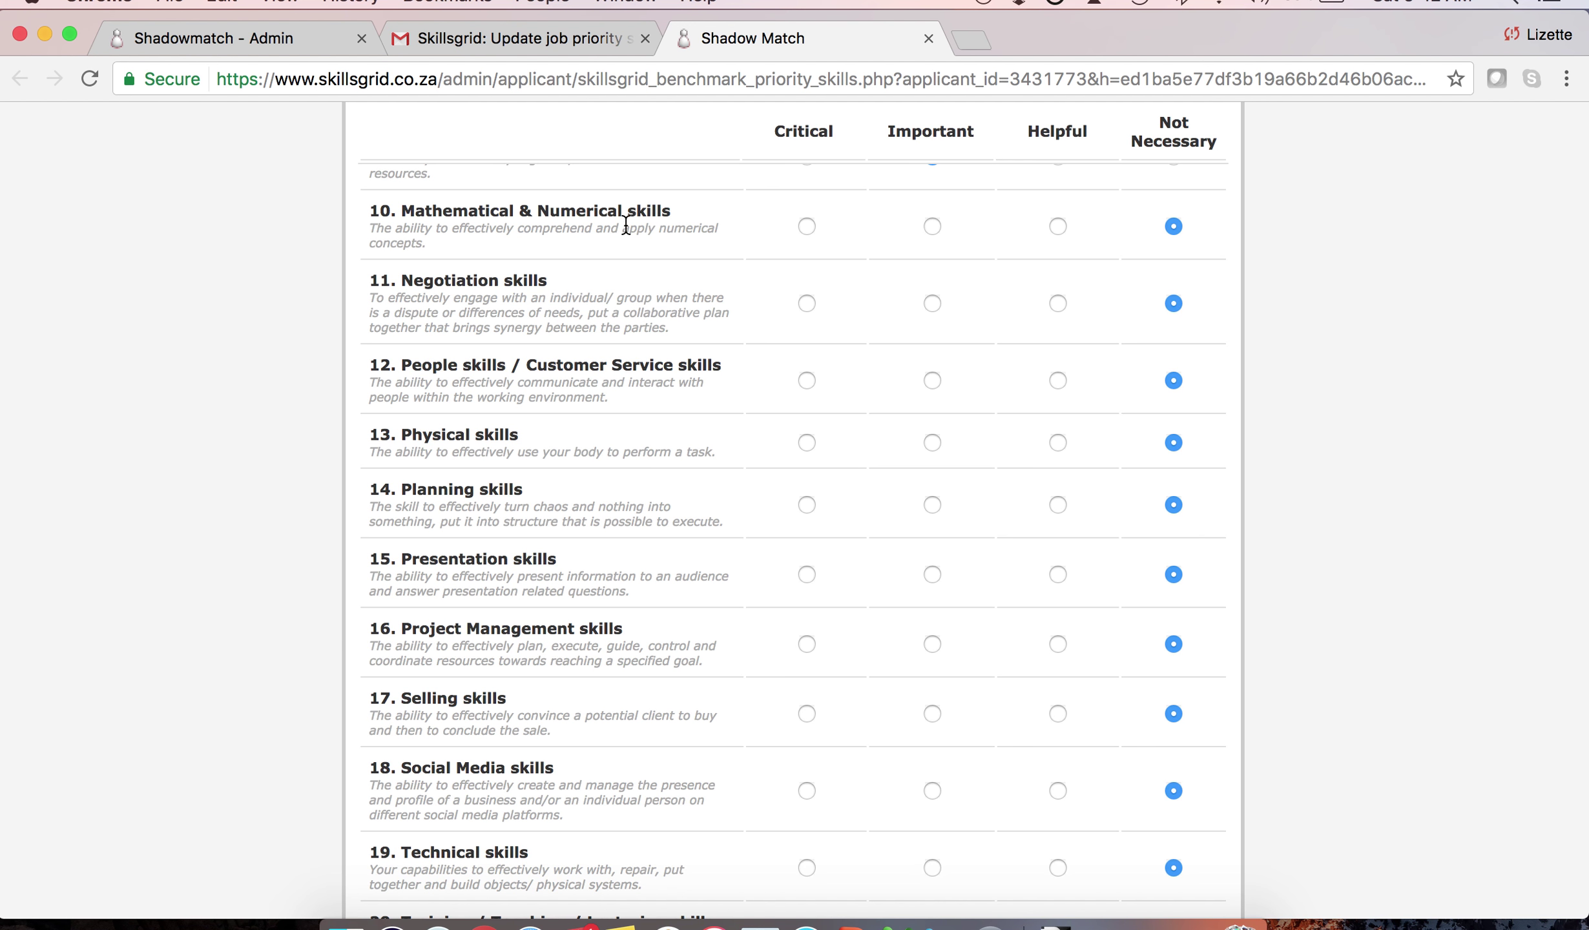
click(933, 227)
click(934, 305)
Rate People / Customer Service skills as Critical, and Planning and Project Management skills as Helpful in the questionnaire
scroll(933, 312, down, 5)
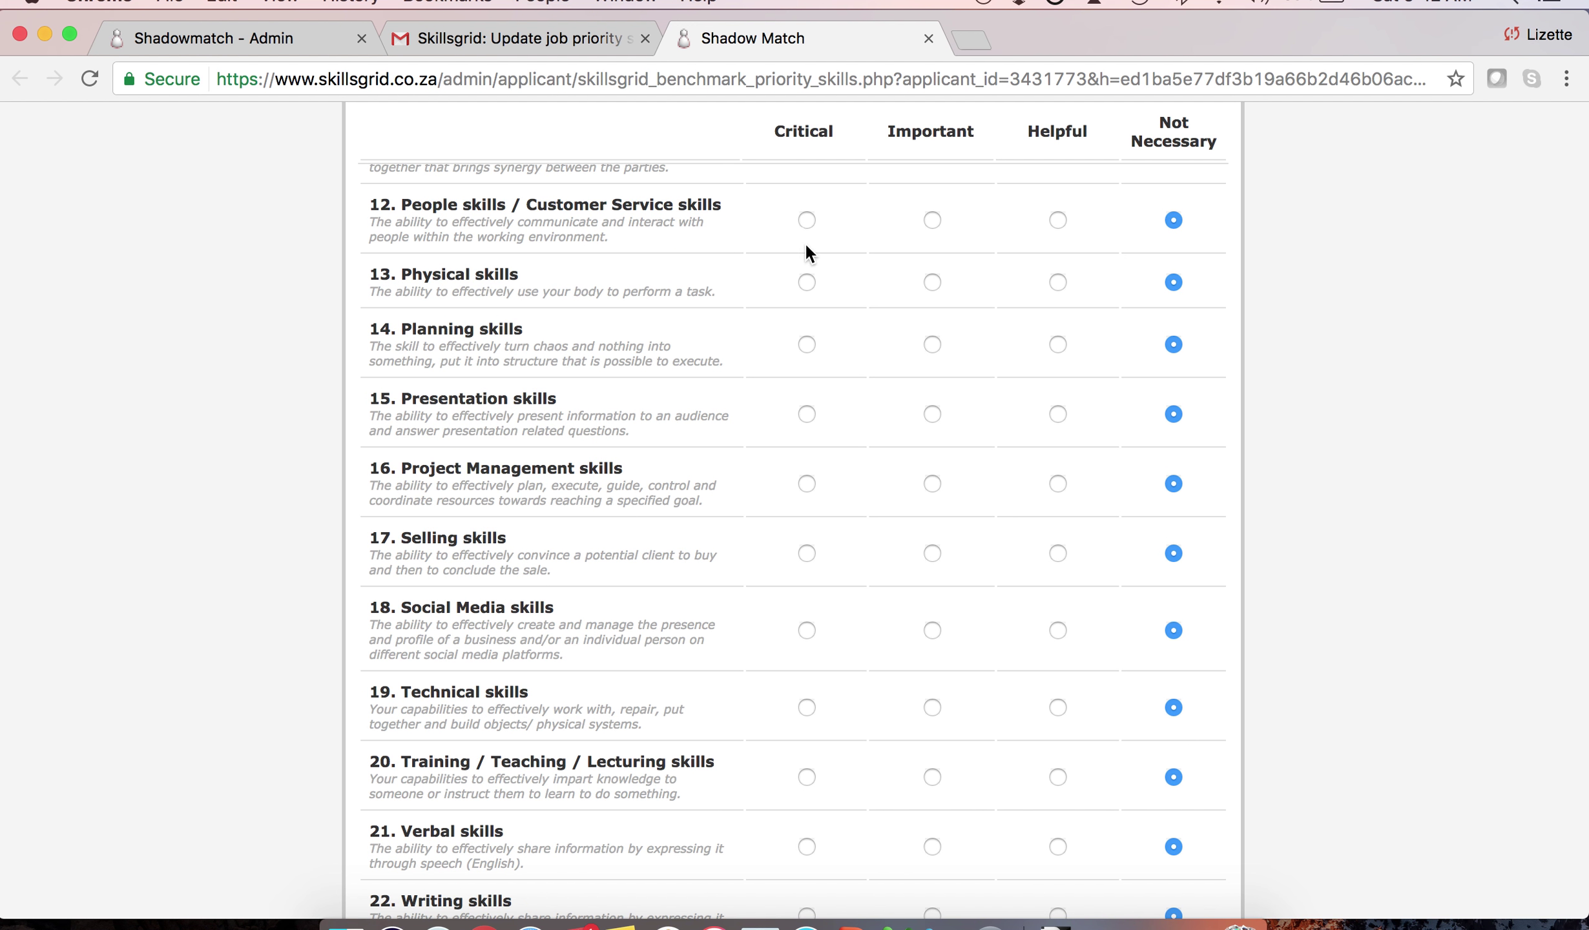
click(808, 222)
click(1057, 346)
click(1056, 485)
Rate Selling, Social Media and Technical skills as Helpful, Training / Teaching / Lecturing skills as Important and Verbal skills as Critical
scroll(1052, 486, down, 5)
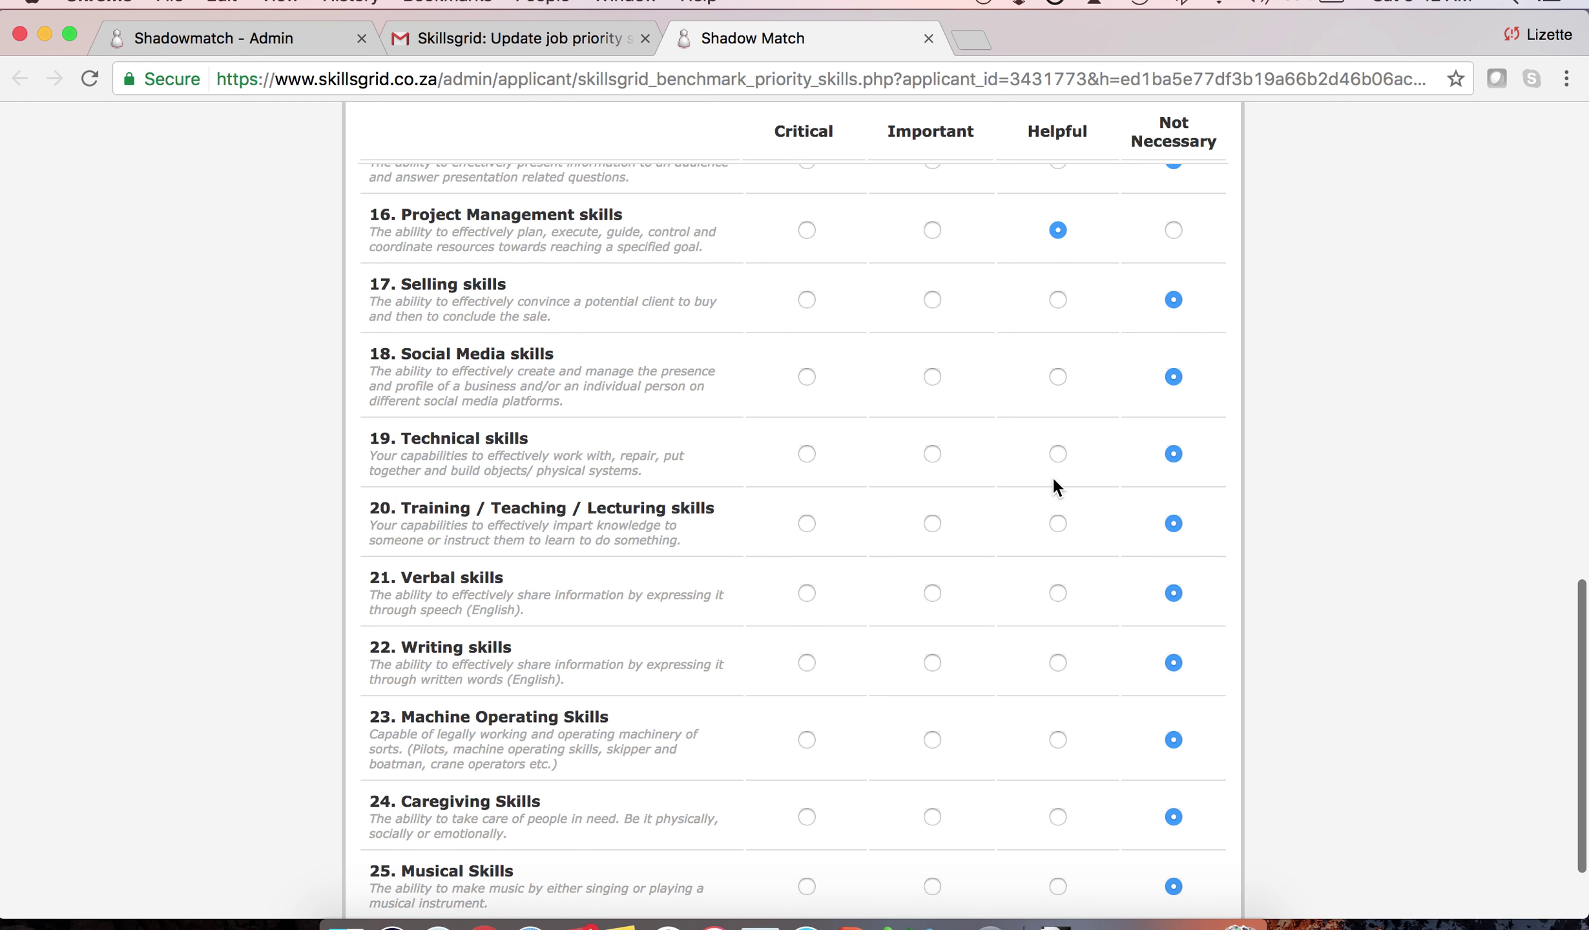
click(1058, 301)
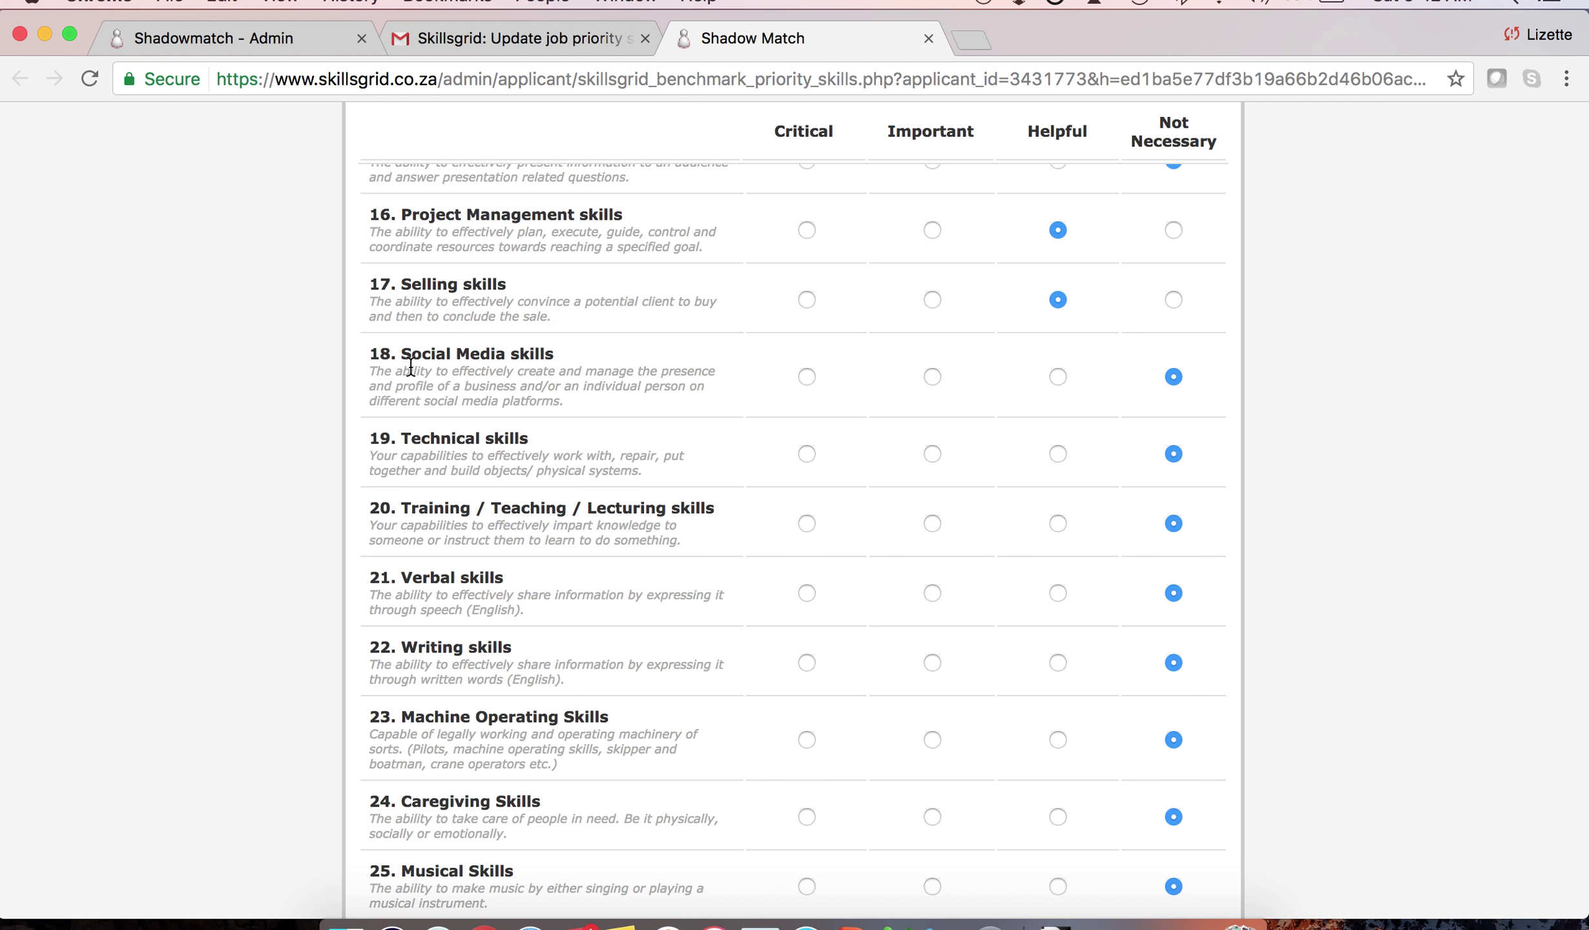
click(1059, 378)
click(1057, 455)
click(932, 523)
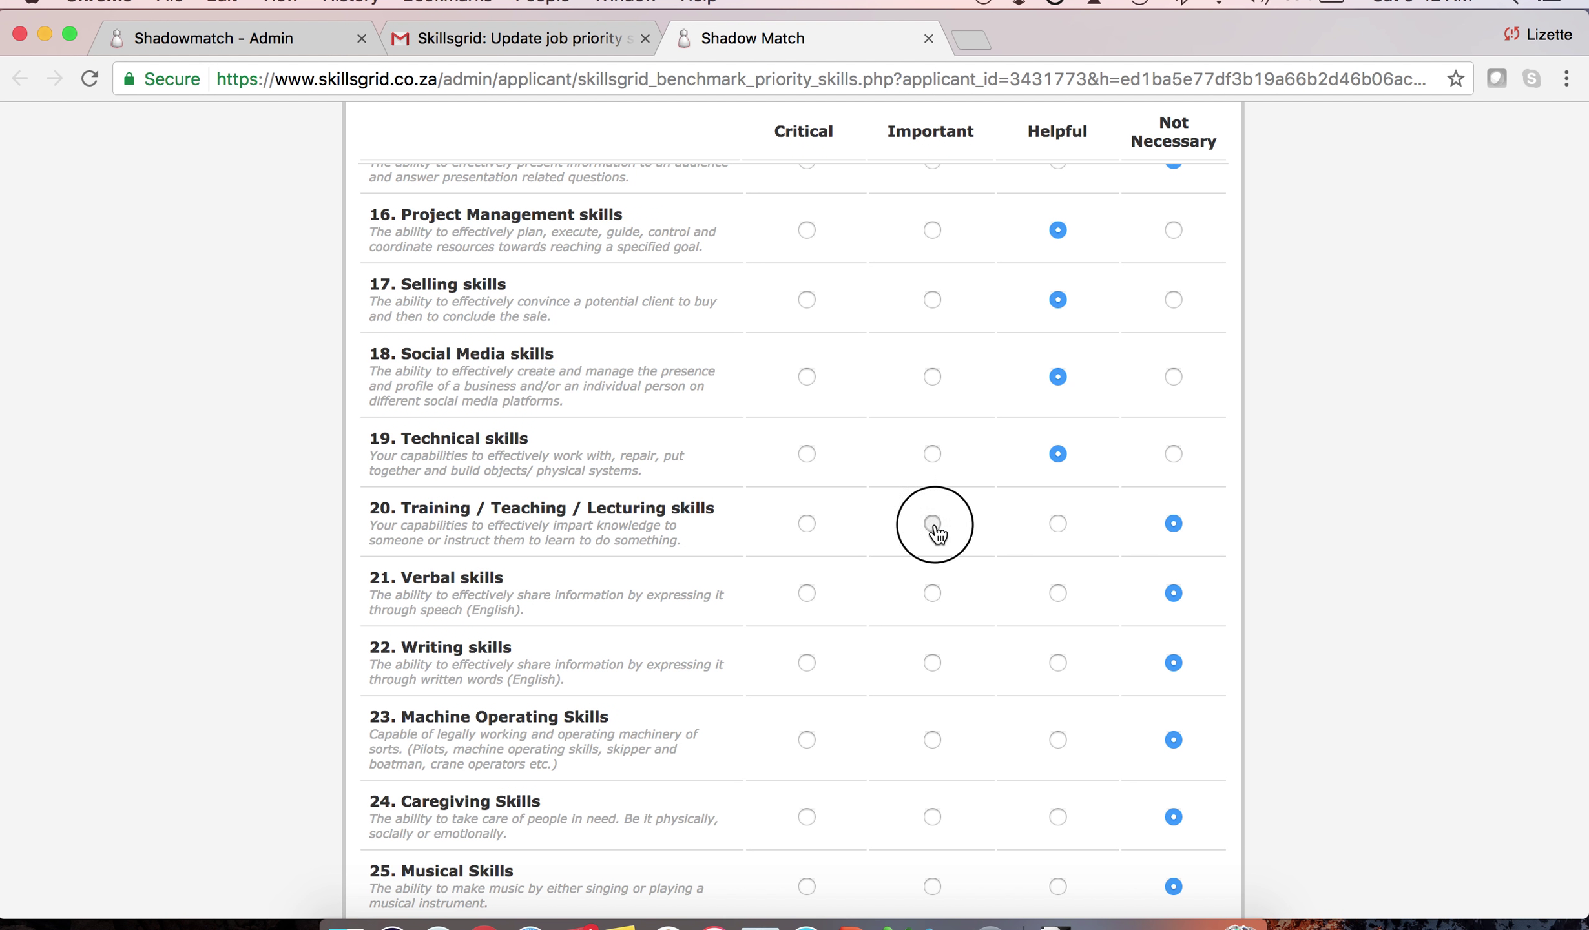
scroll(934, 533, down, 3)
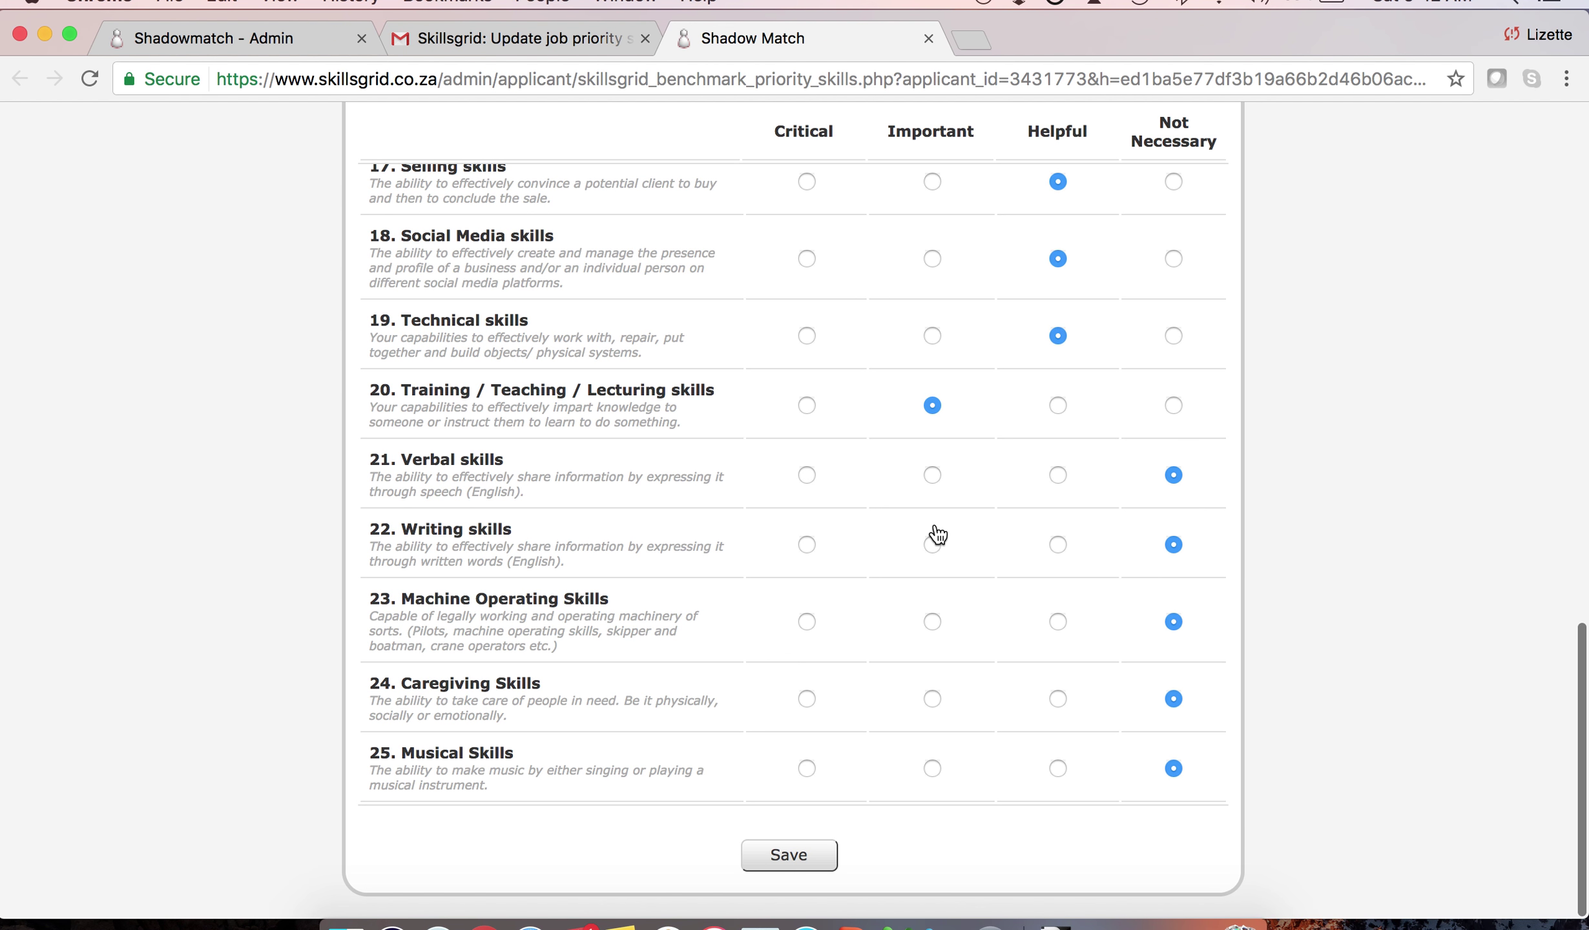
click(803, 479)
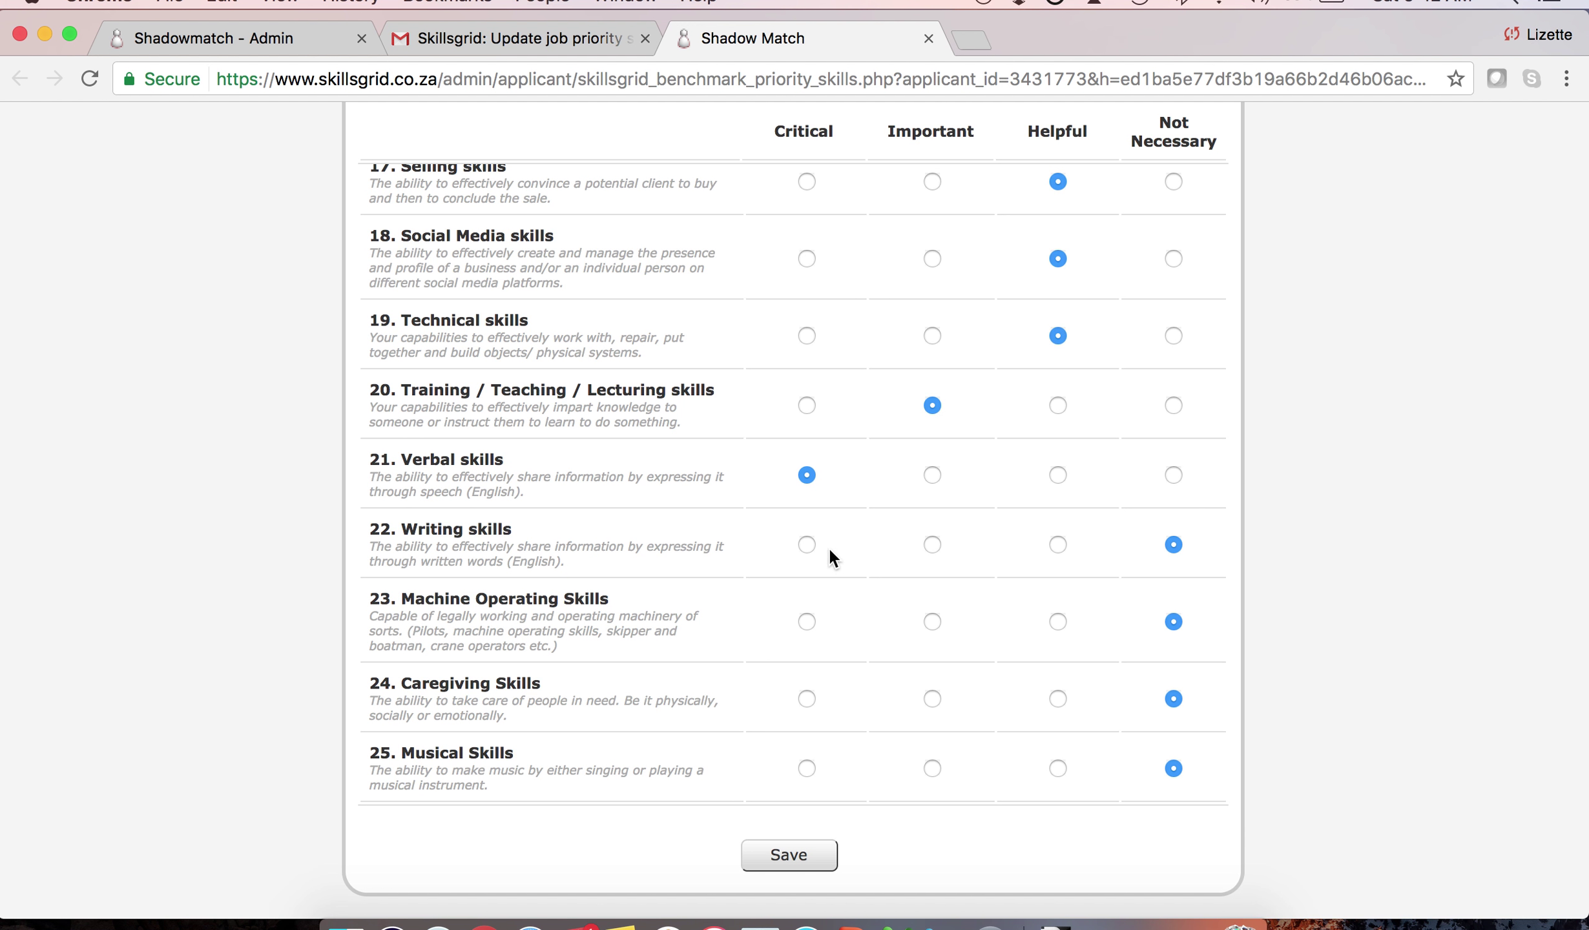
Rate Writing skills as Critical, then save the completed questionnaire and close its page
click(807, 547)
click(799, 865)
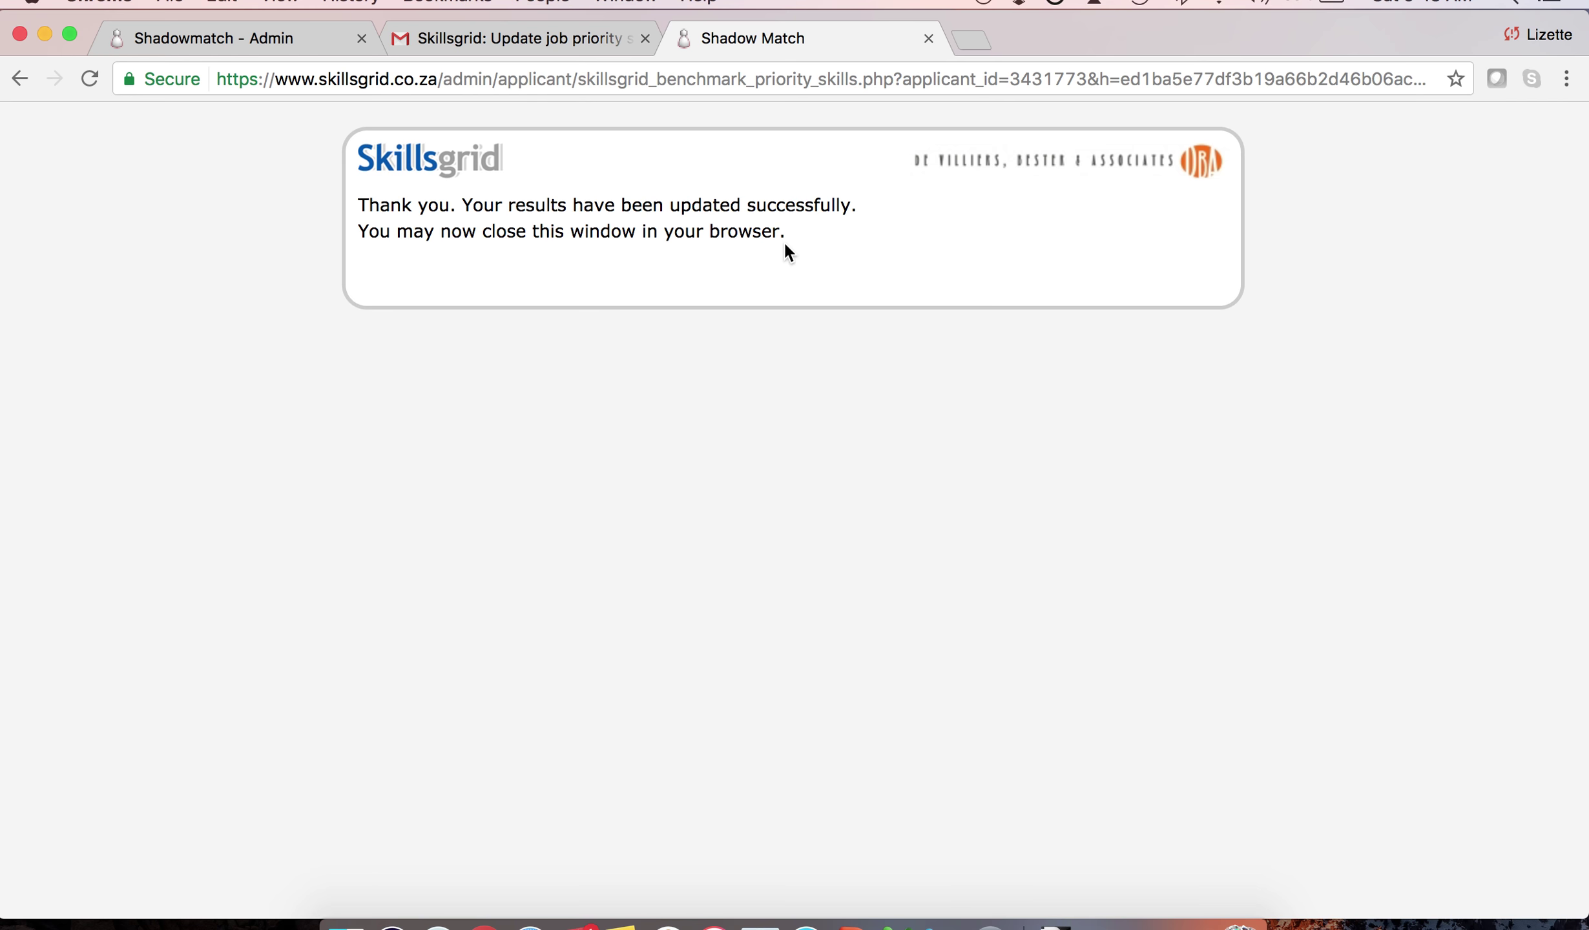
click(930, 38)
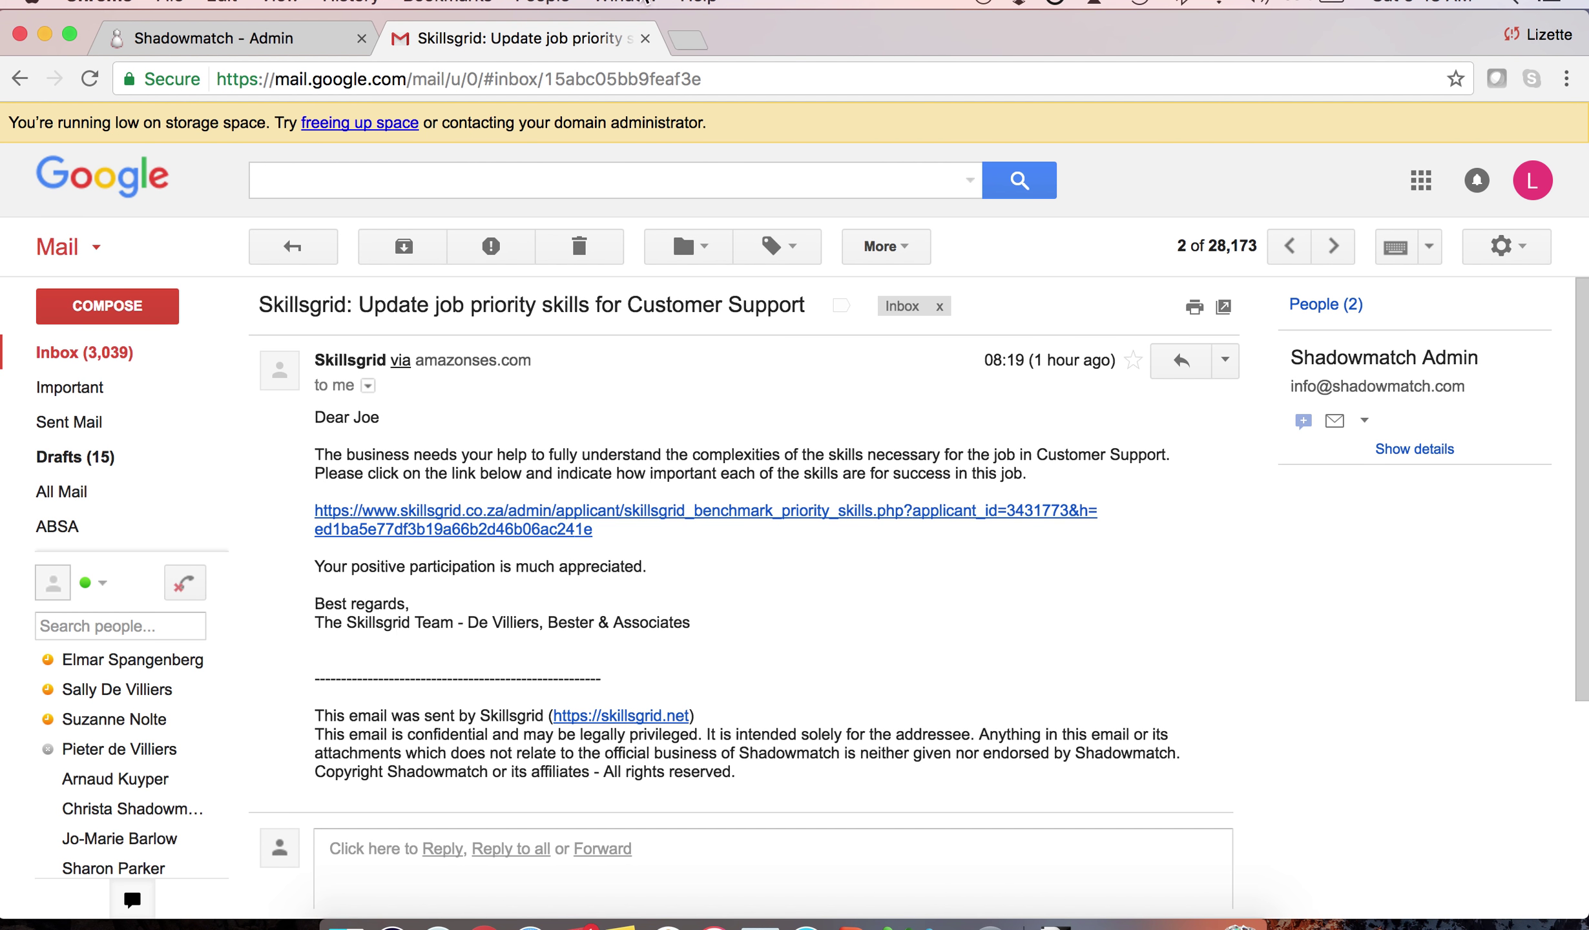
Return to the Skillsgrid admin page, refresh the Customer Support benchmark group's status and examine its benchmark skills chart
click(272, 40)
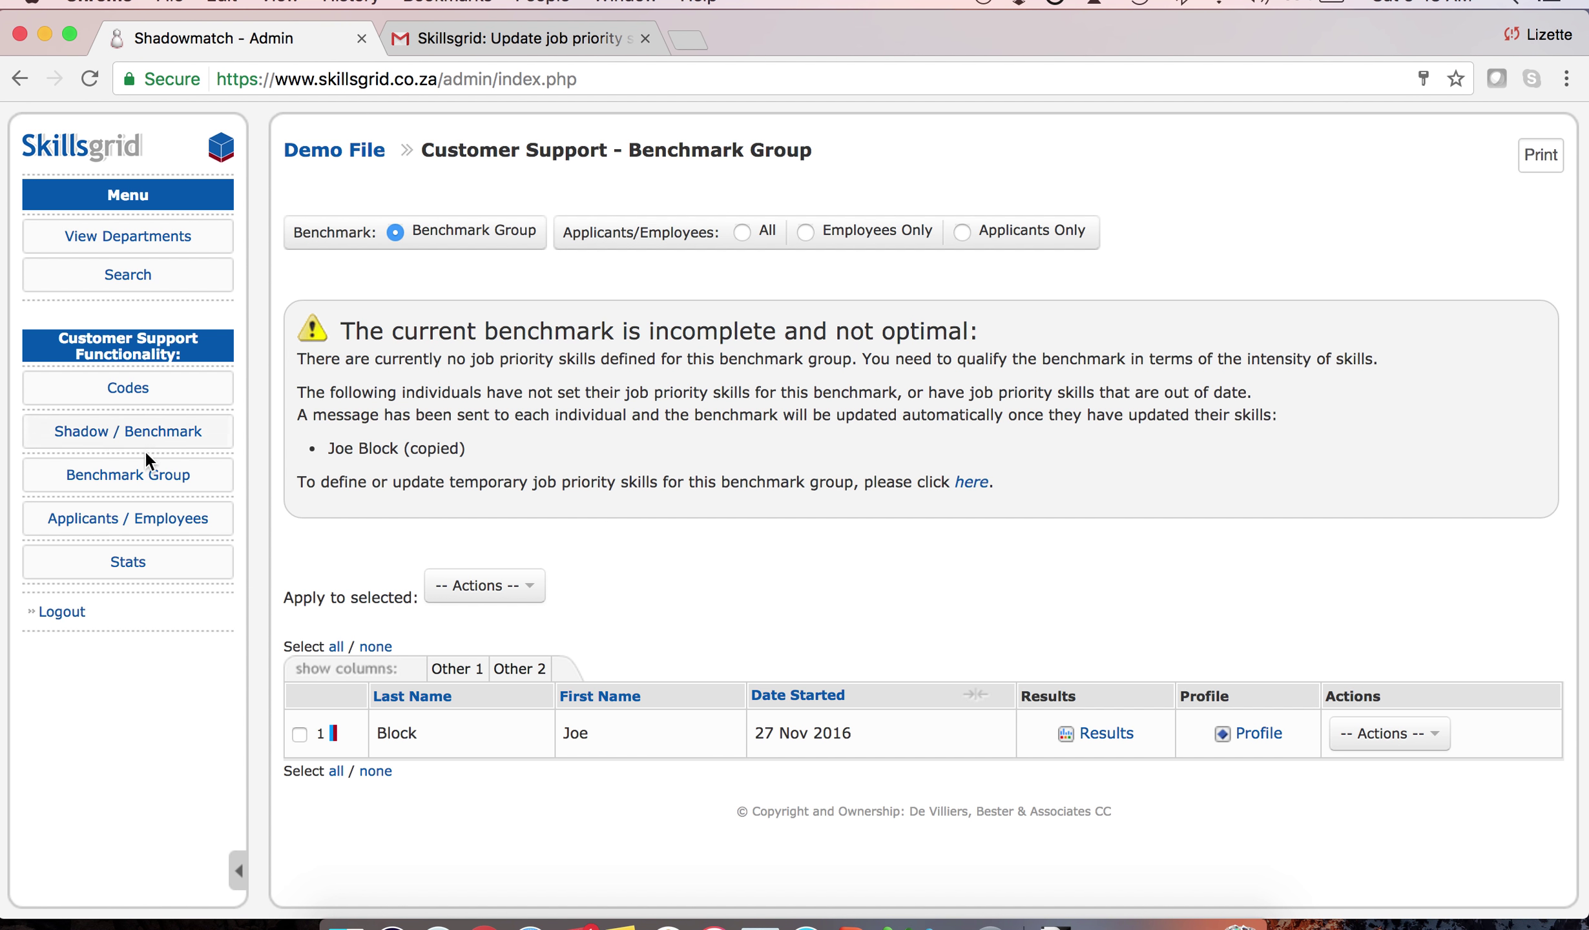
click(138, 483)
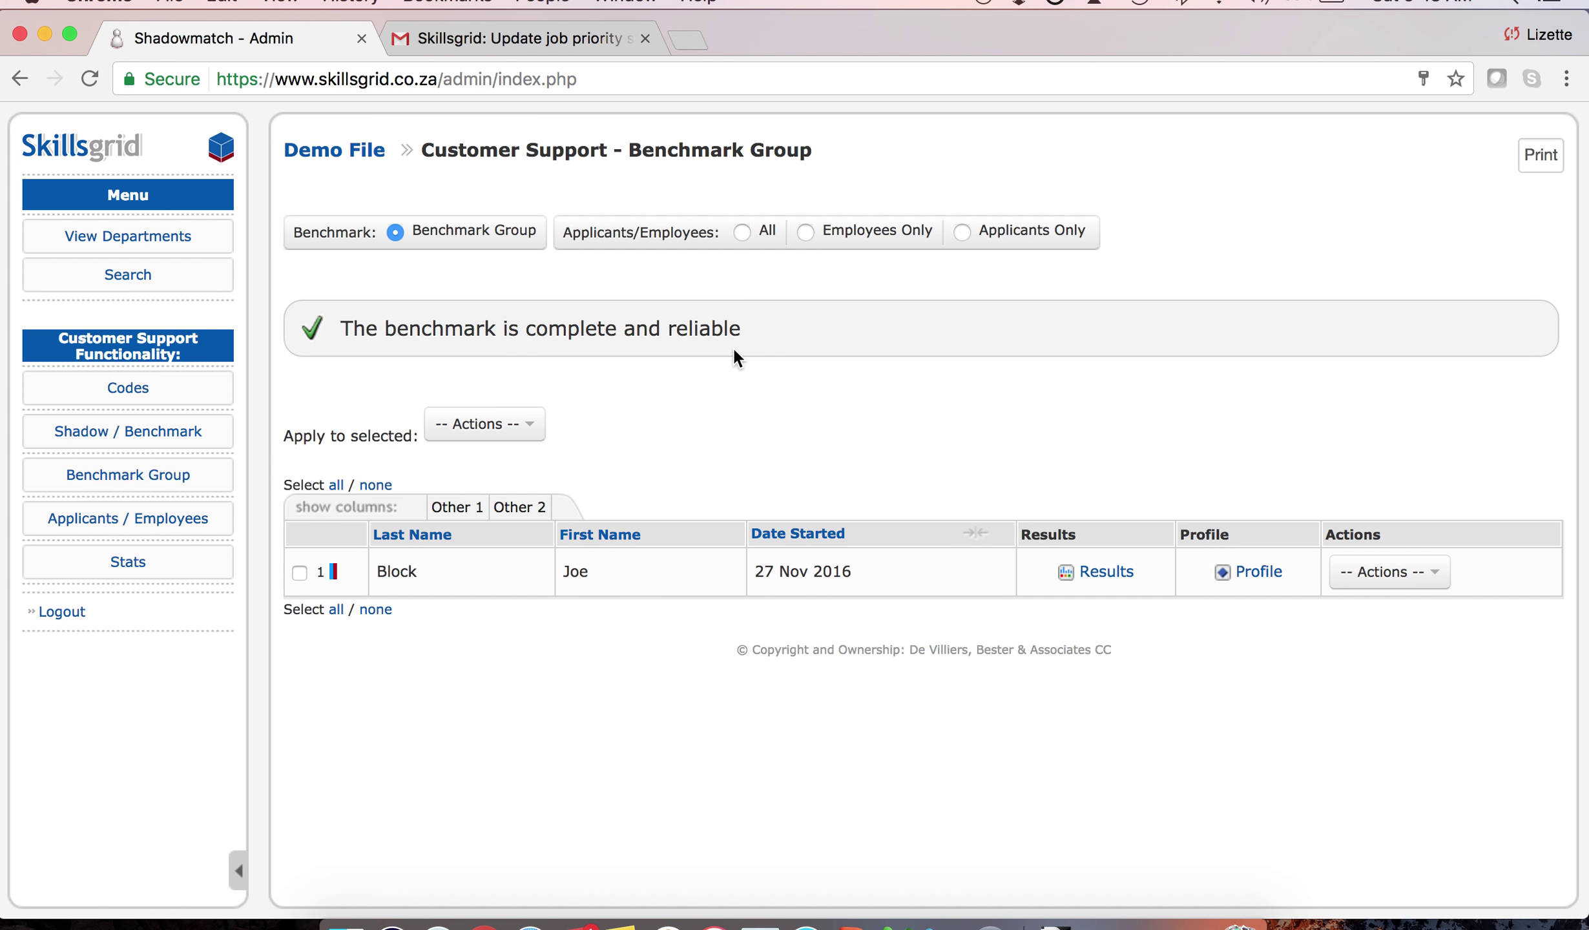
click(138, 439)
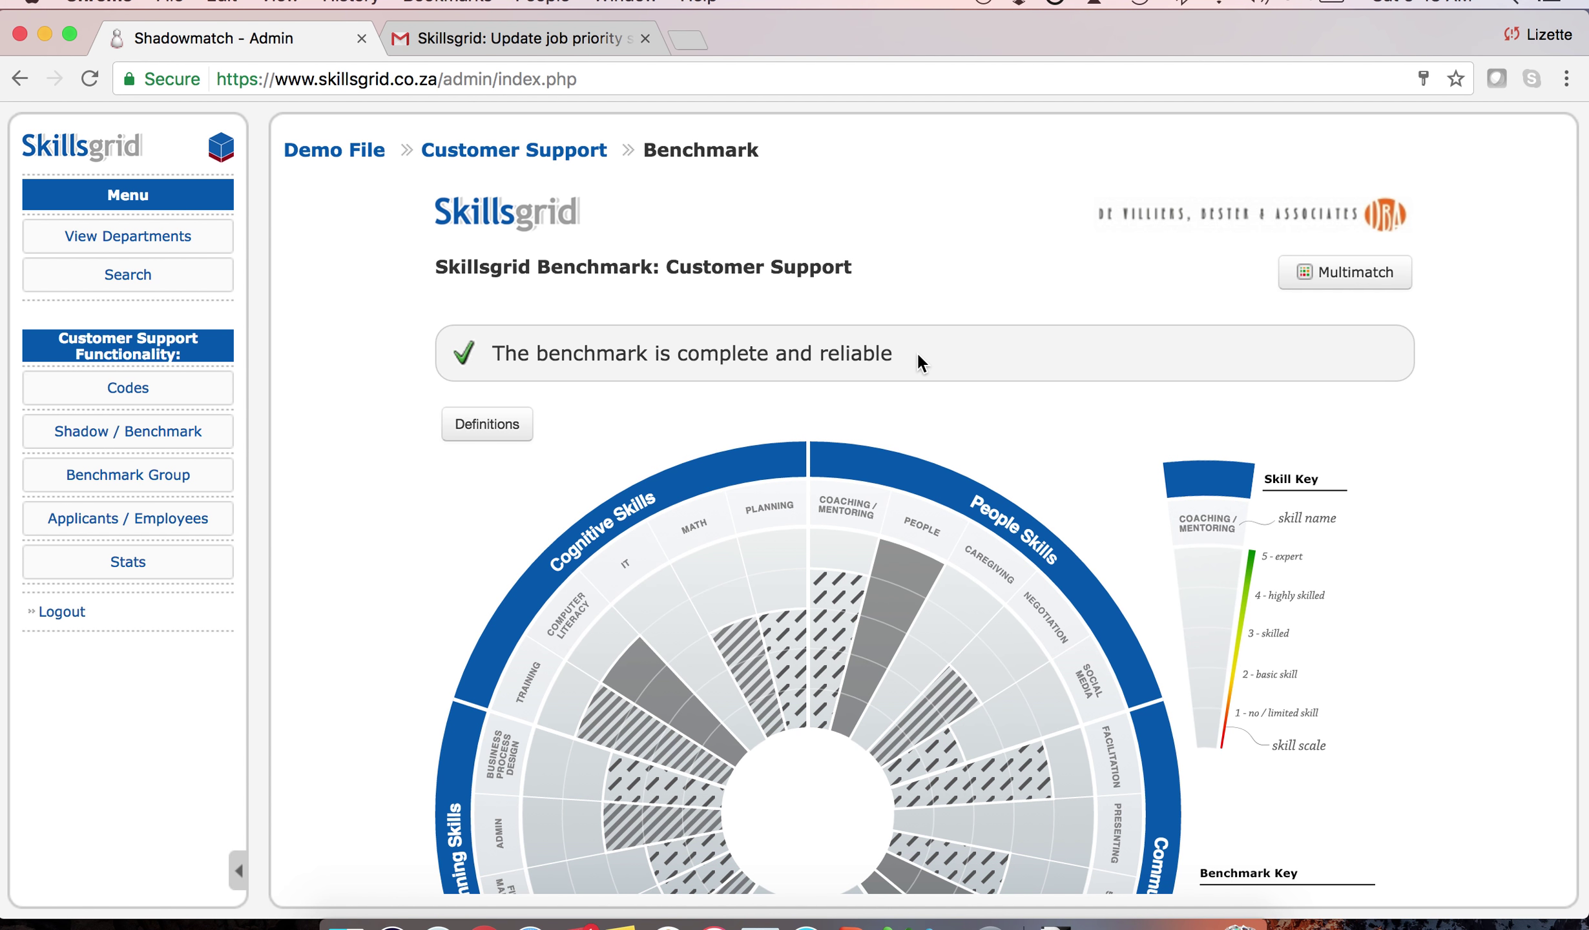
scroll(919, 361, down, 5)
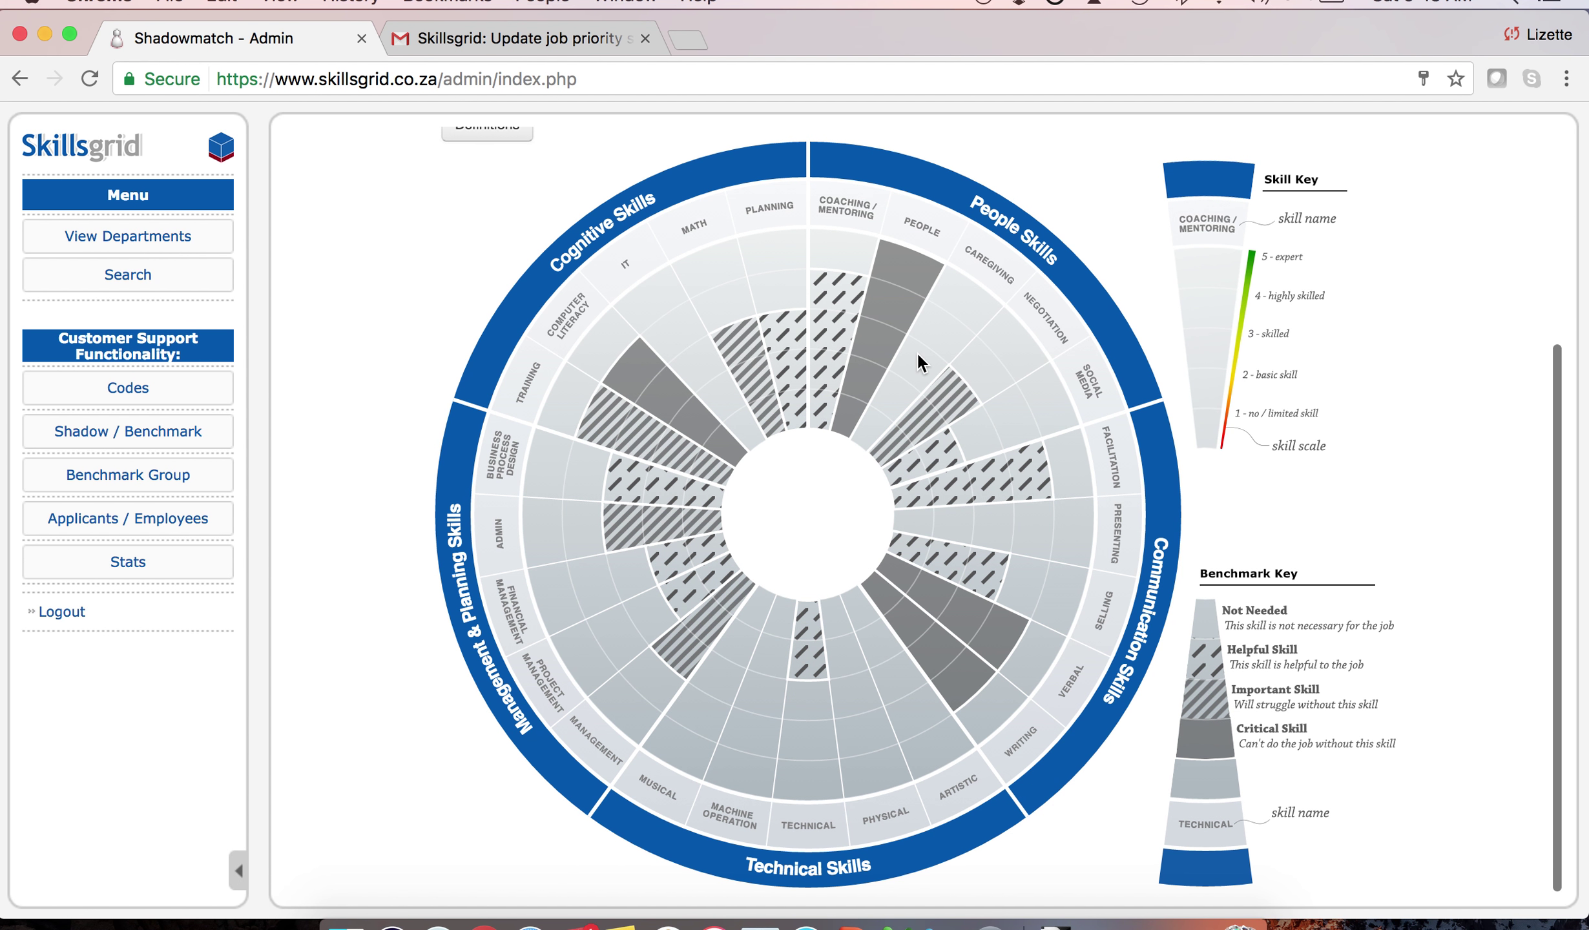
scroll(918, 360, up, 5)
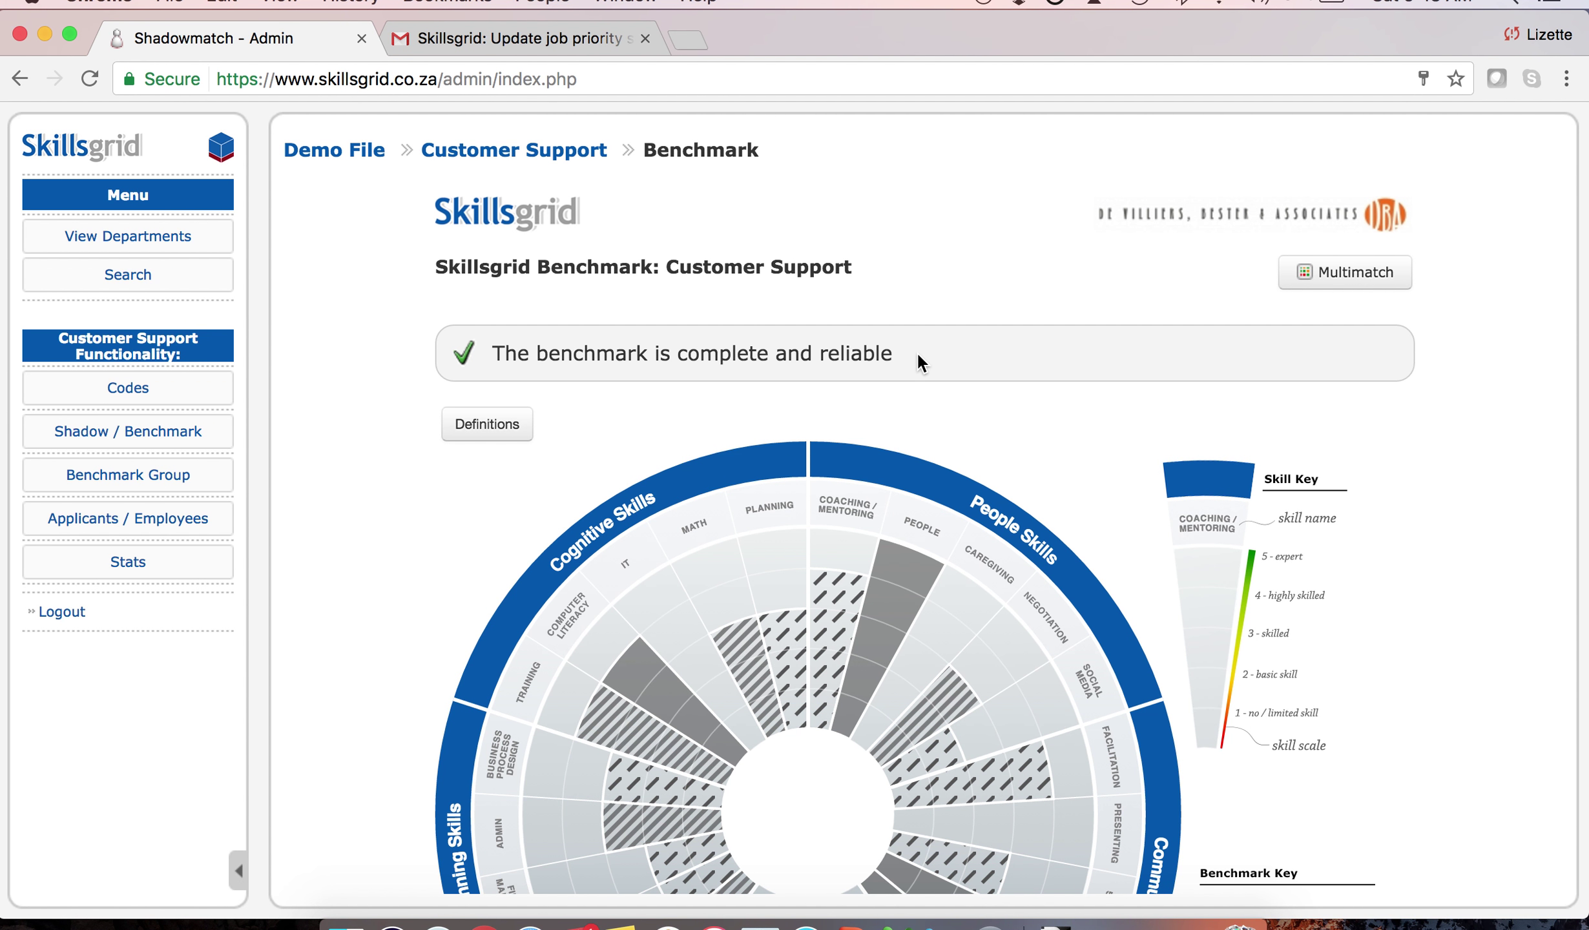
Switch the first listed Customer Support applicant/employee's results to the benchmark, confirm the switch, and open the benchmark group
click(179, 520)
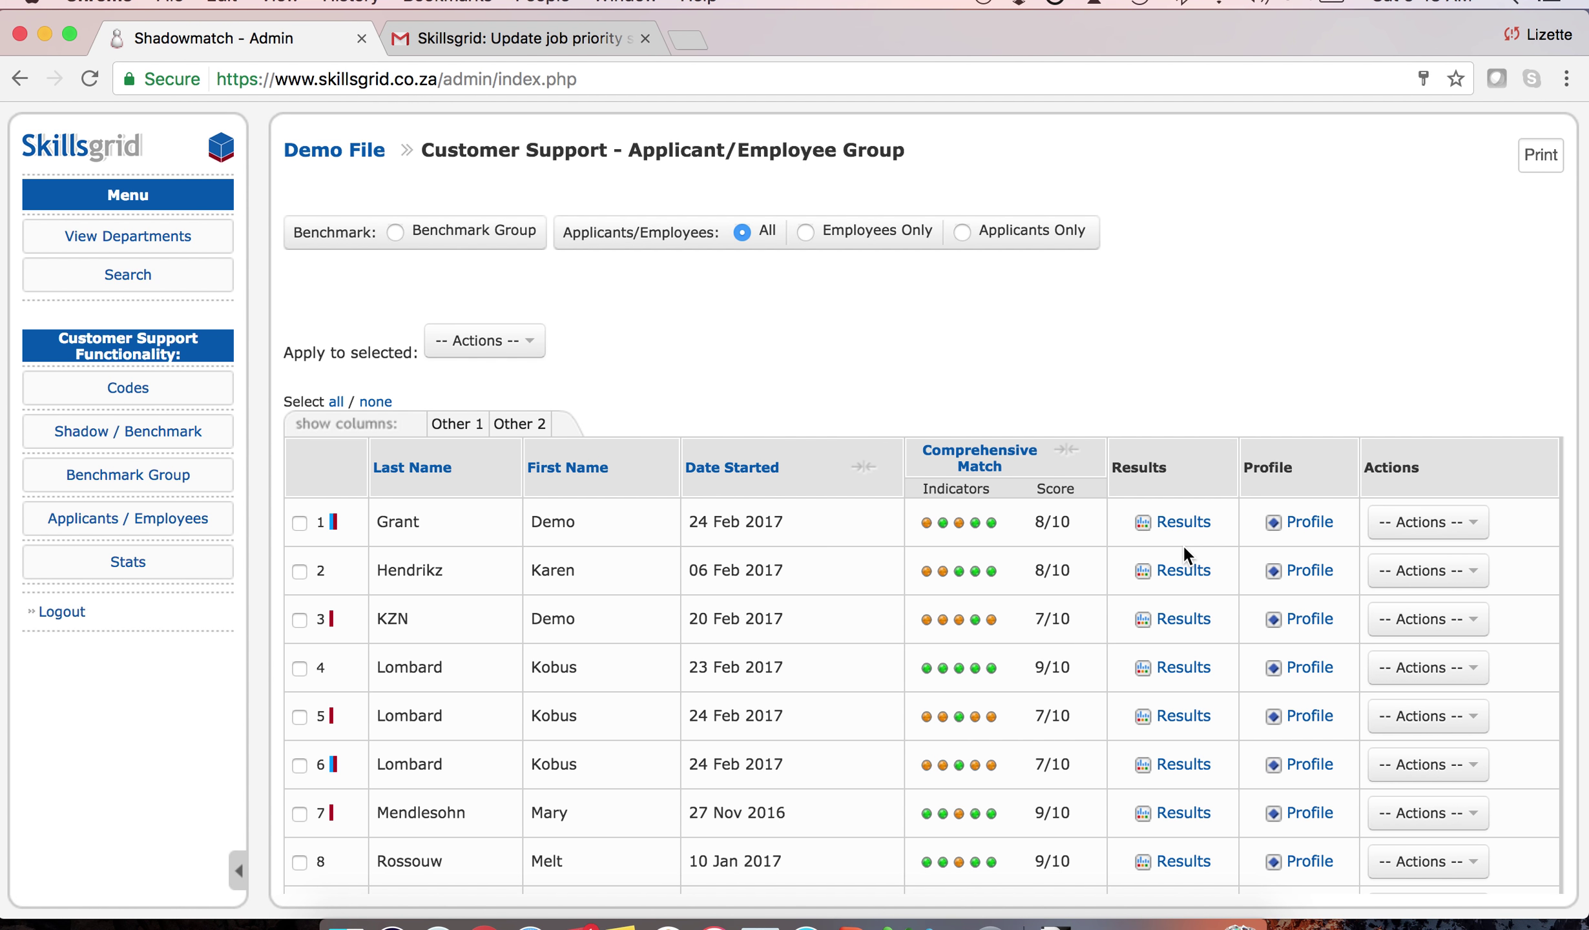
scroll(1176, 632, down, 5)
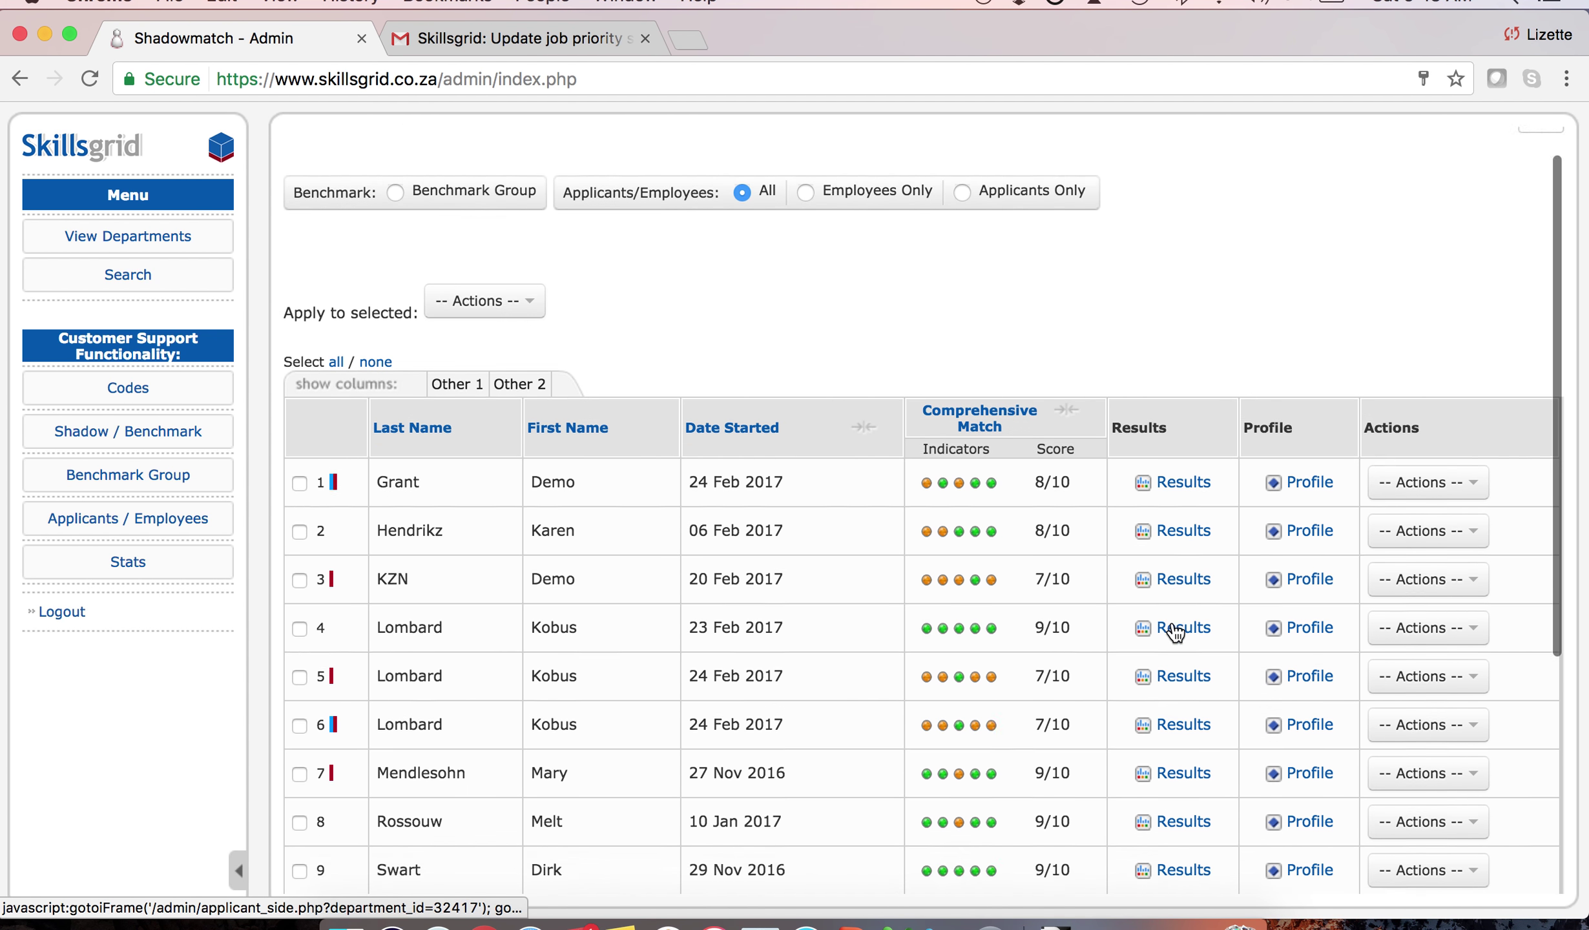
scroll(1175, 632, up, 5)
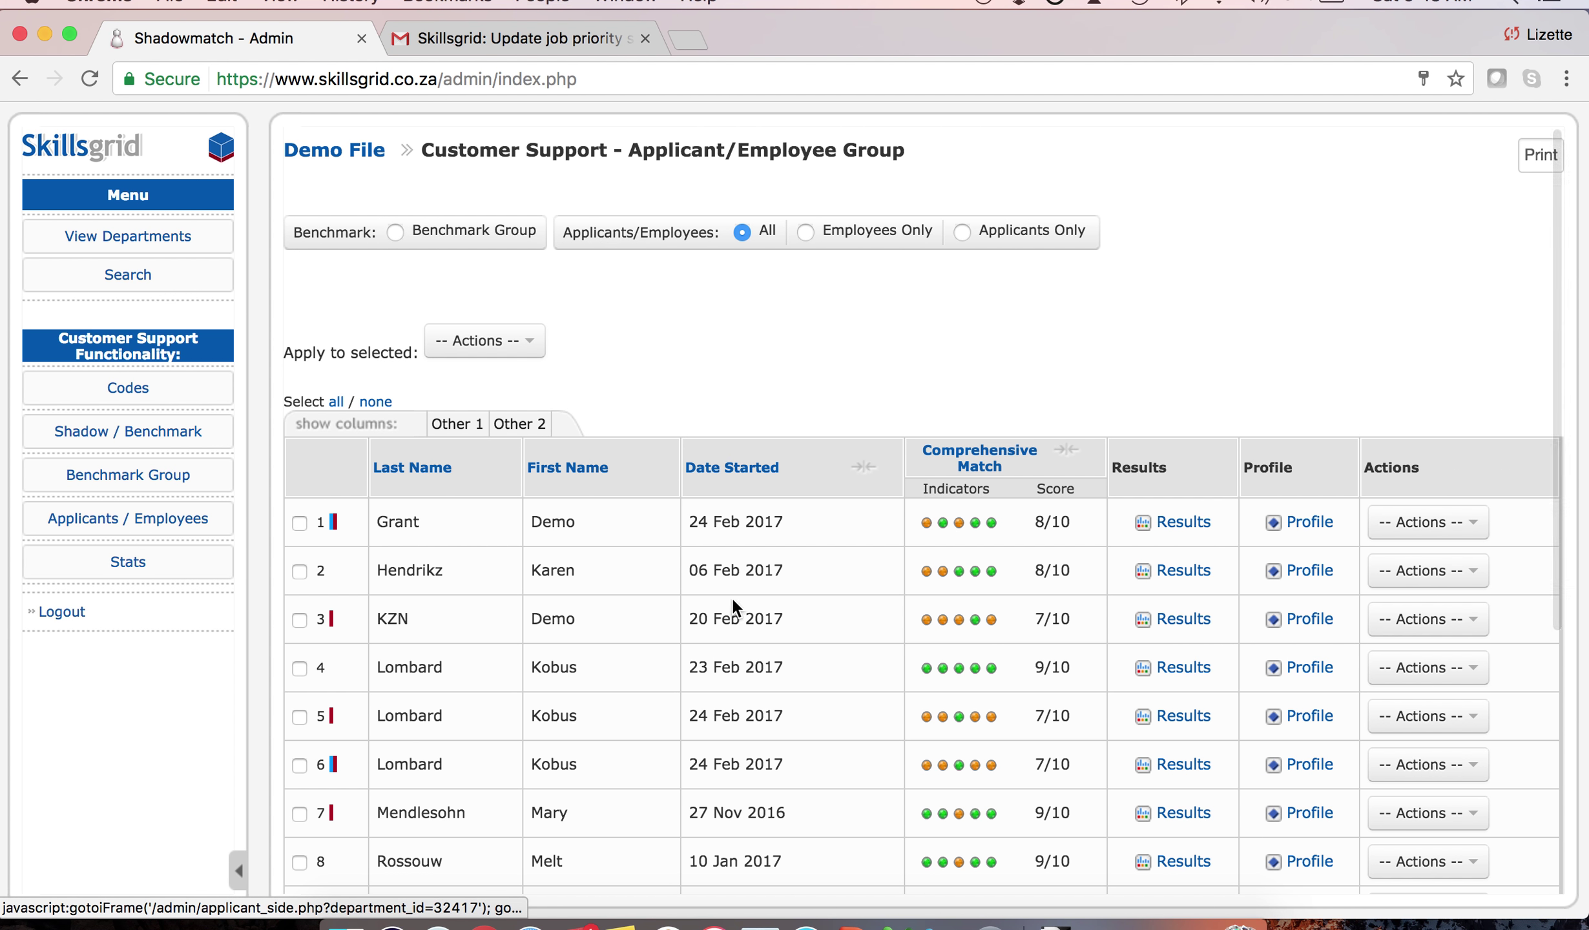
click(299, 523)
click(527, 340)
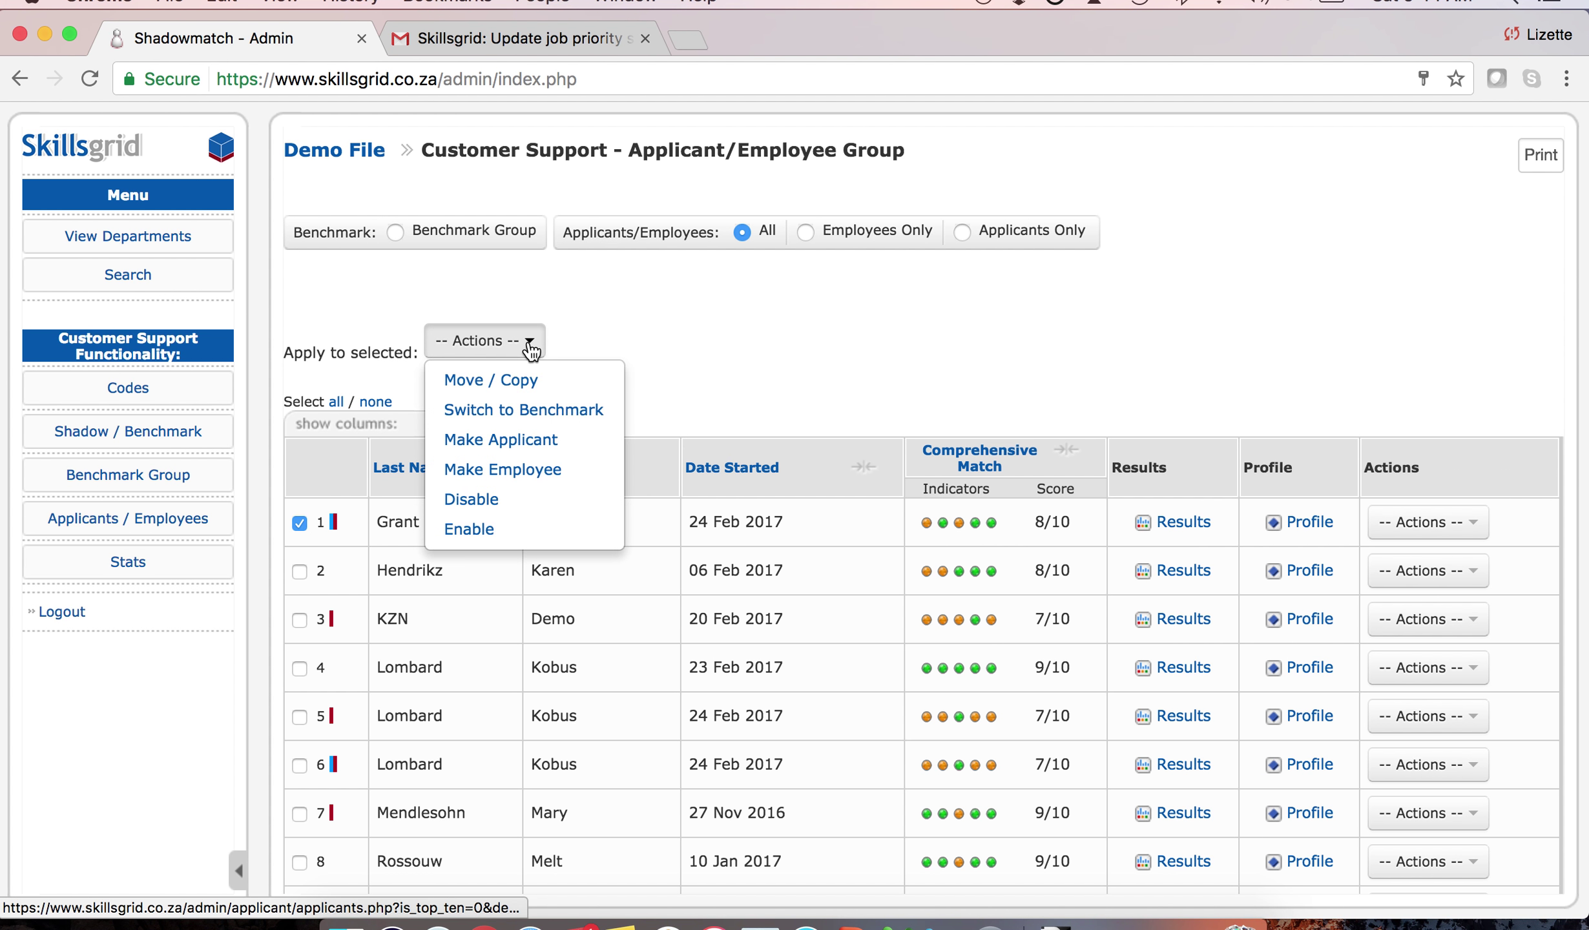
click(517, 408)
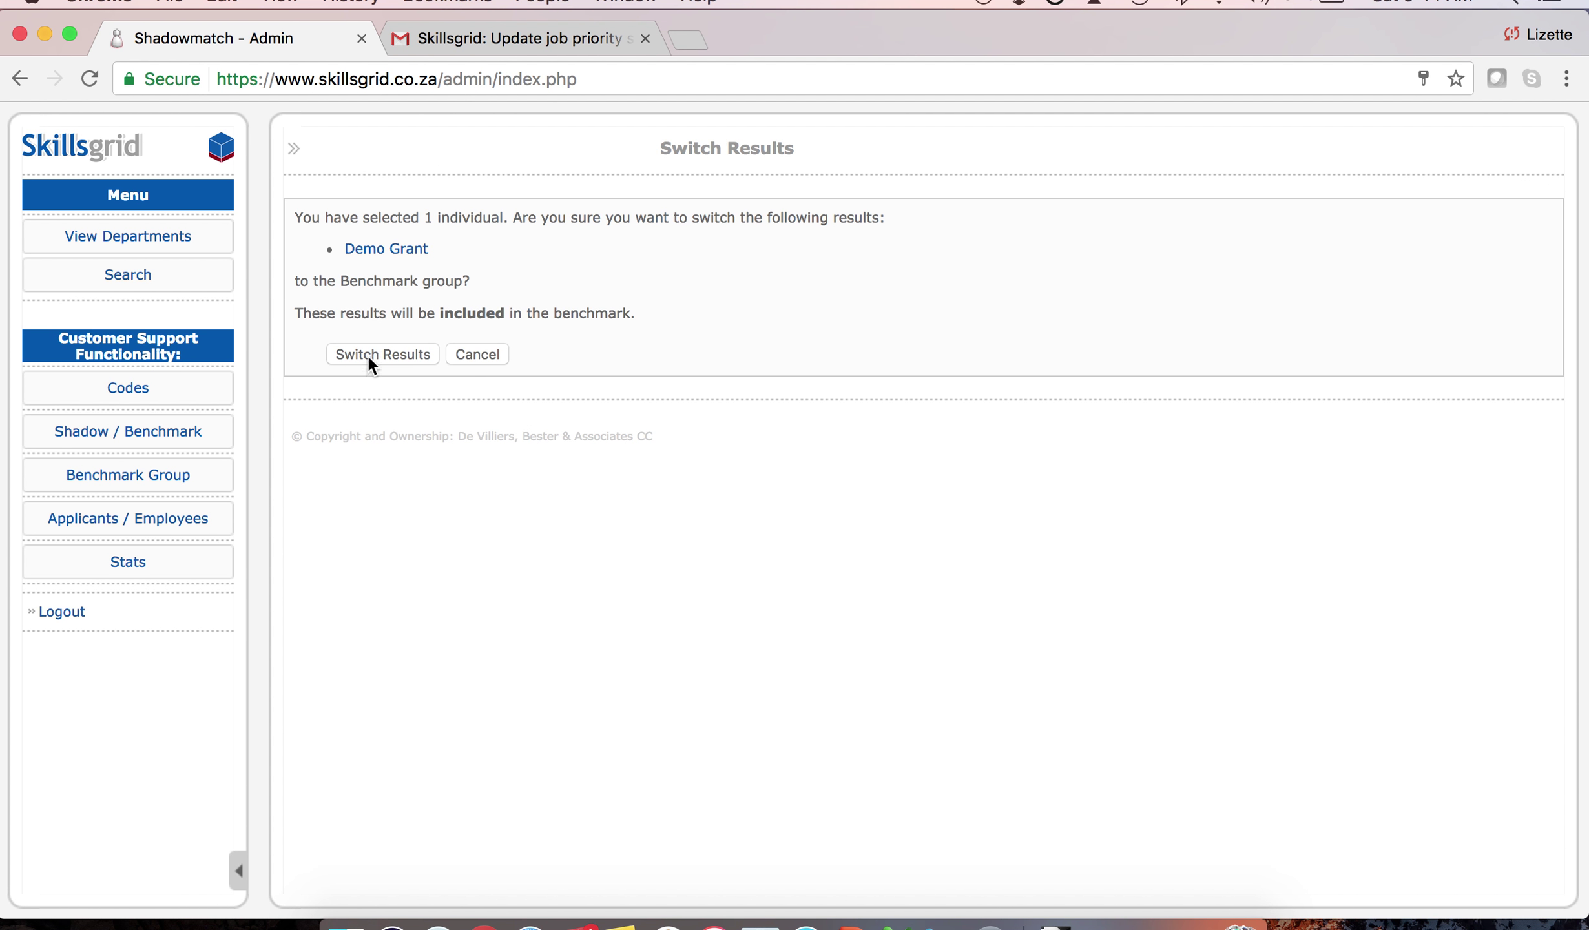
click(368, 354)
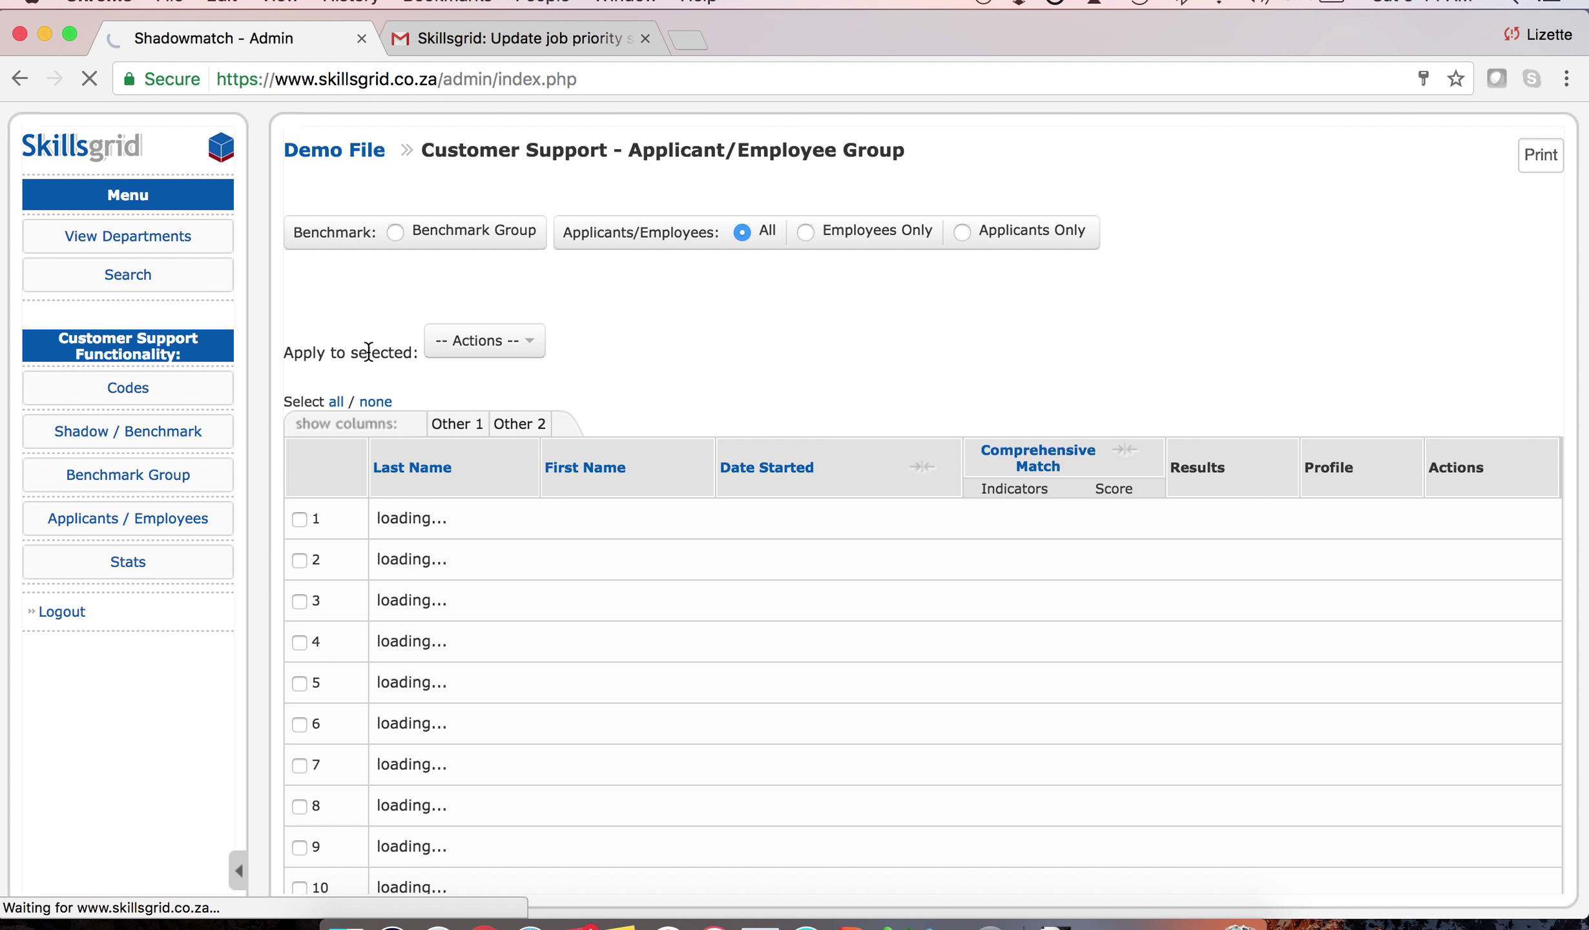
click(178, 475)
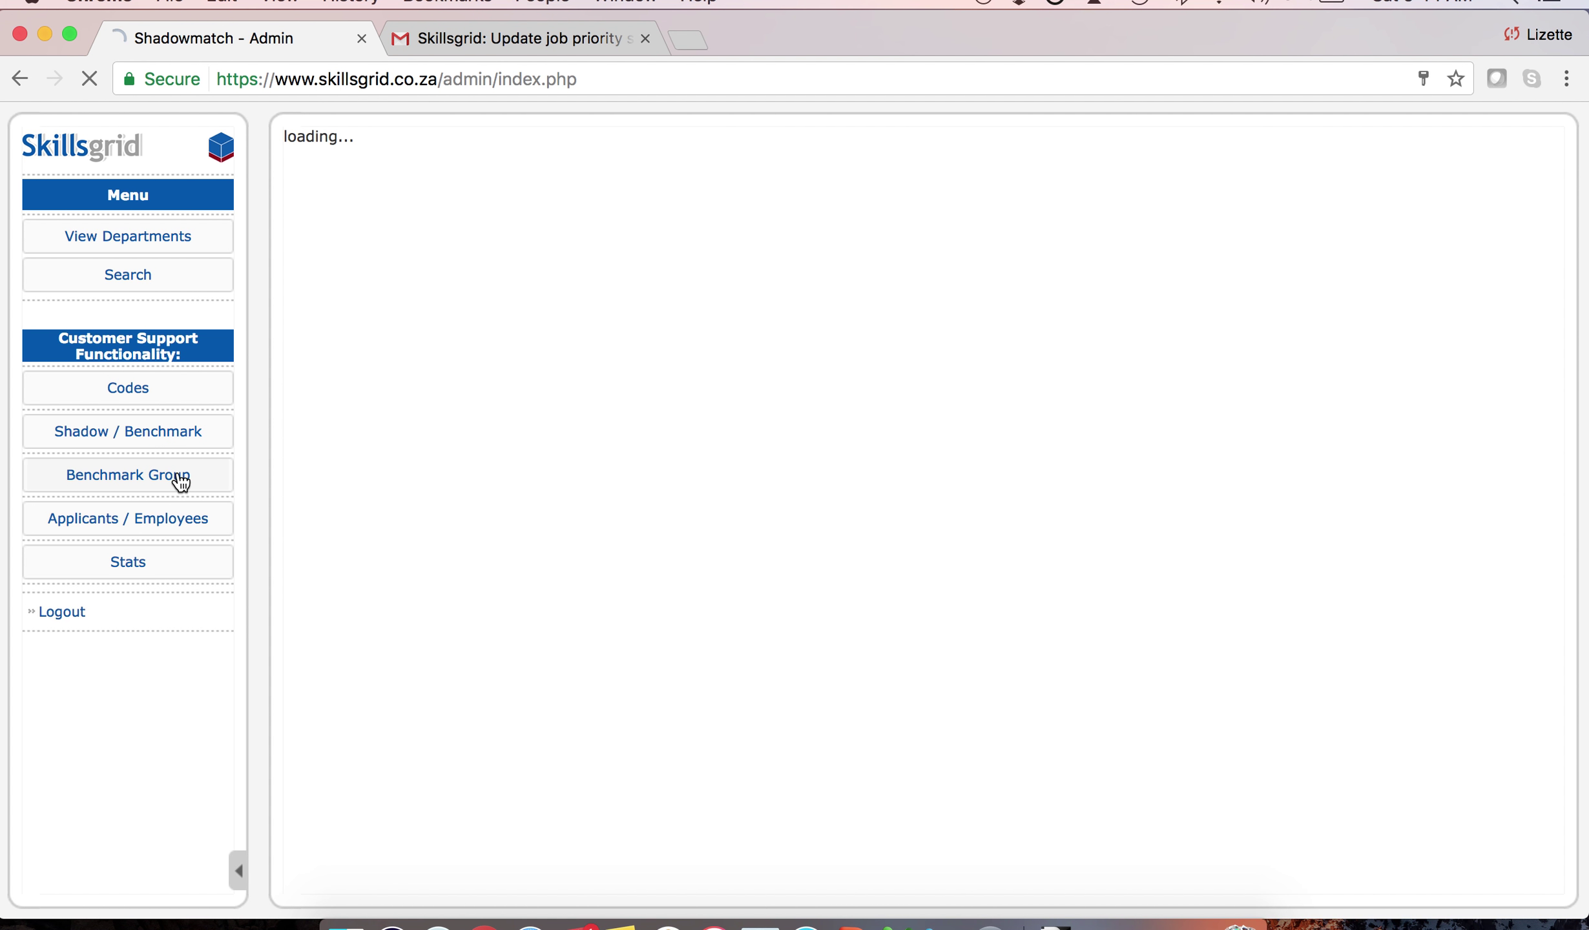